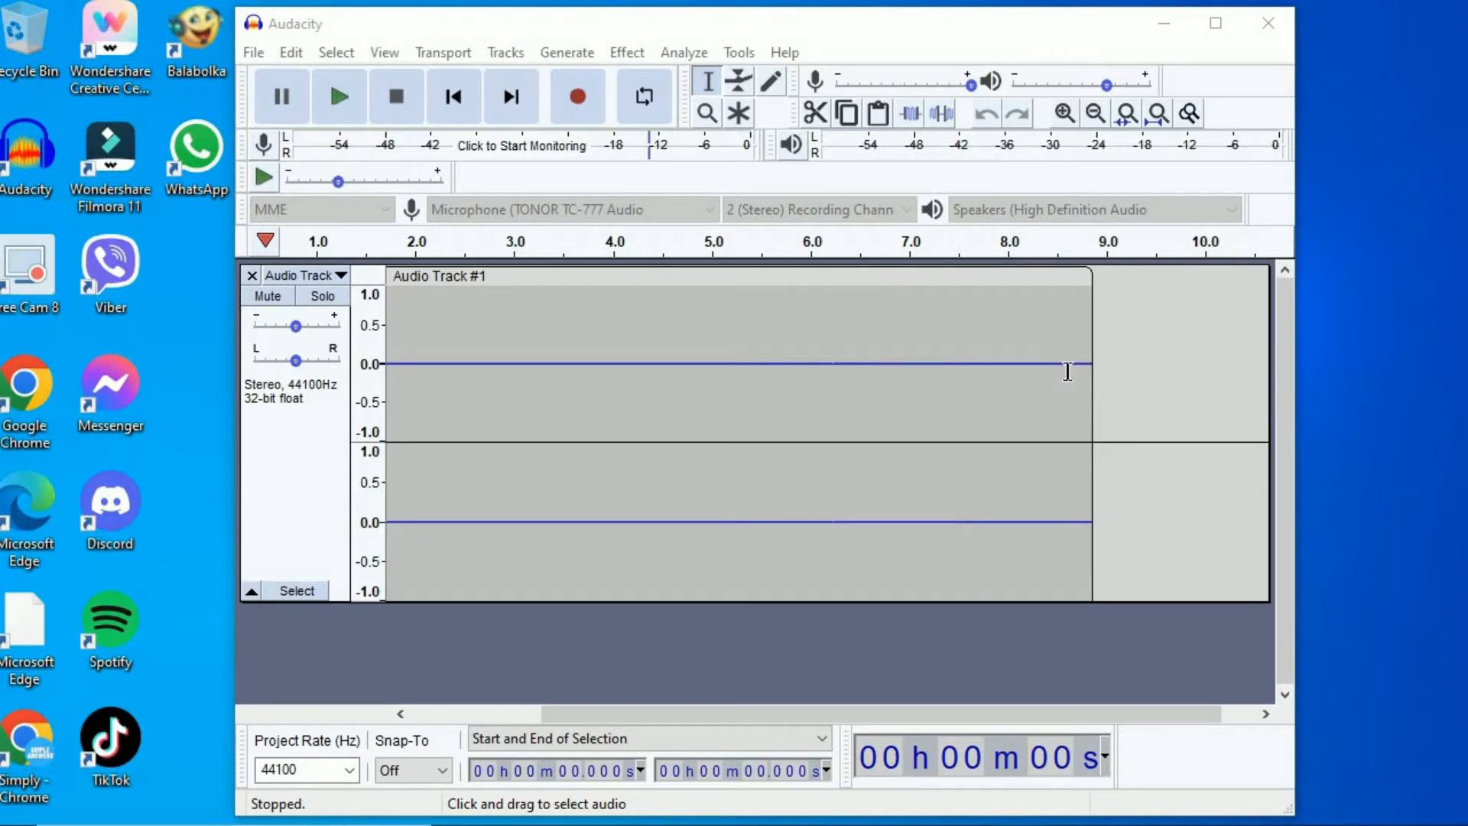
- Capture a noise profile from the whole recorded Audio Track #1 with Noise Reduction and remove that track
{"action": "left_click", "coordinate": [324, 53]}
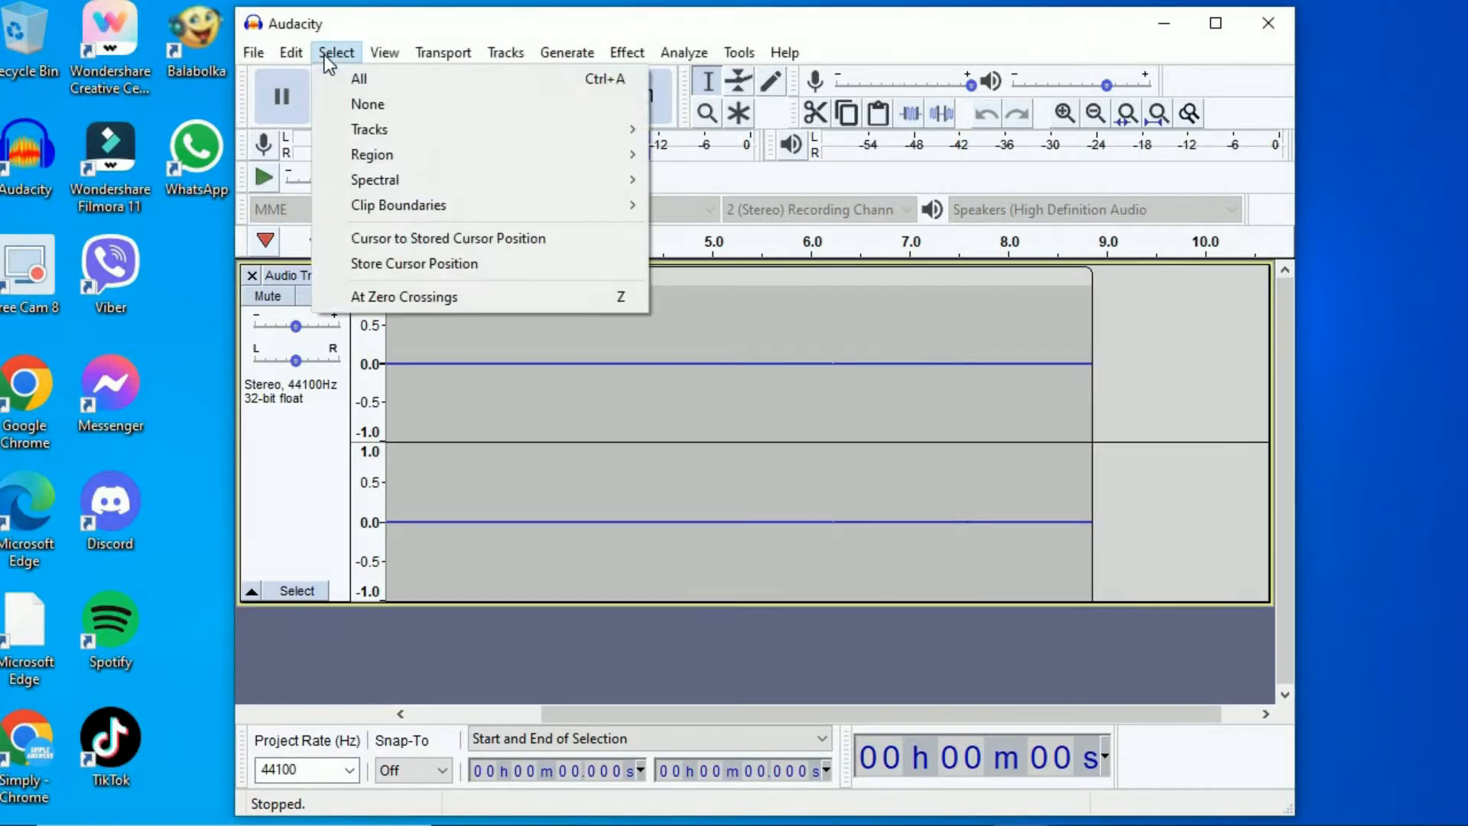
{"action": "left_click", "coordinate": [359, 79]}
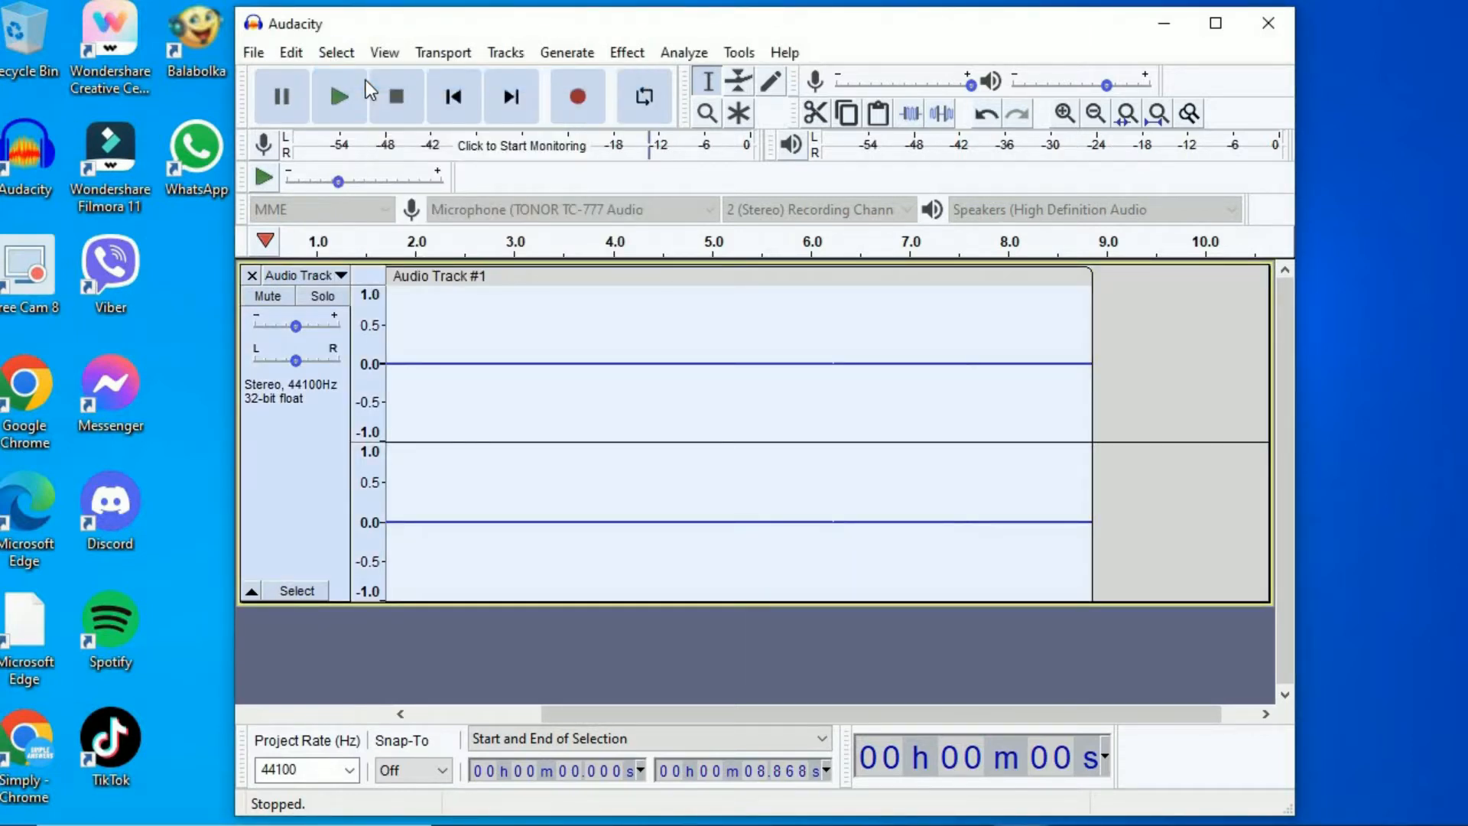
{"action": "left_click", "coordinate": [639, 57]}
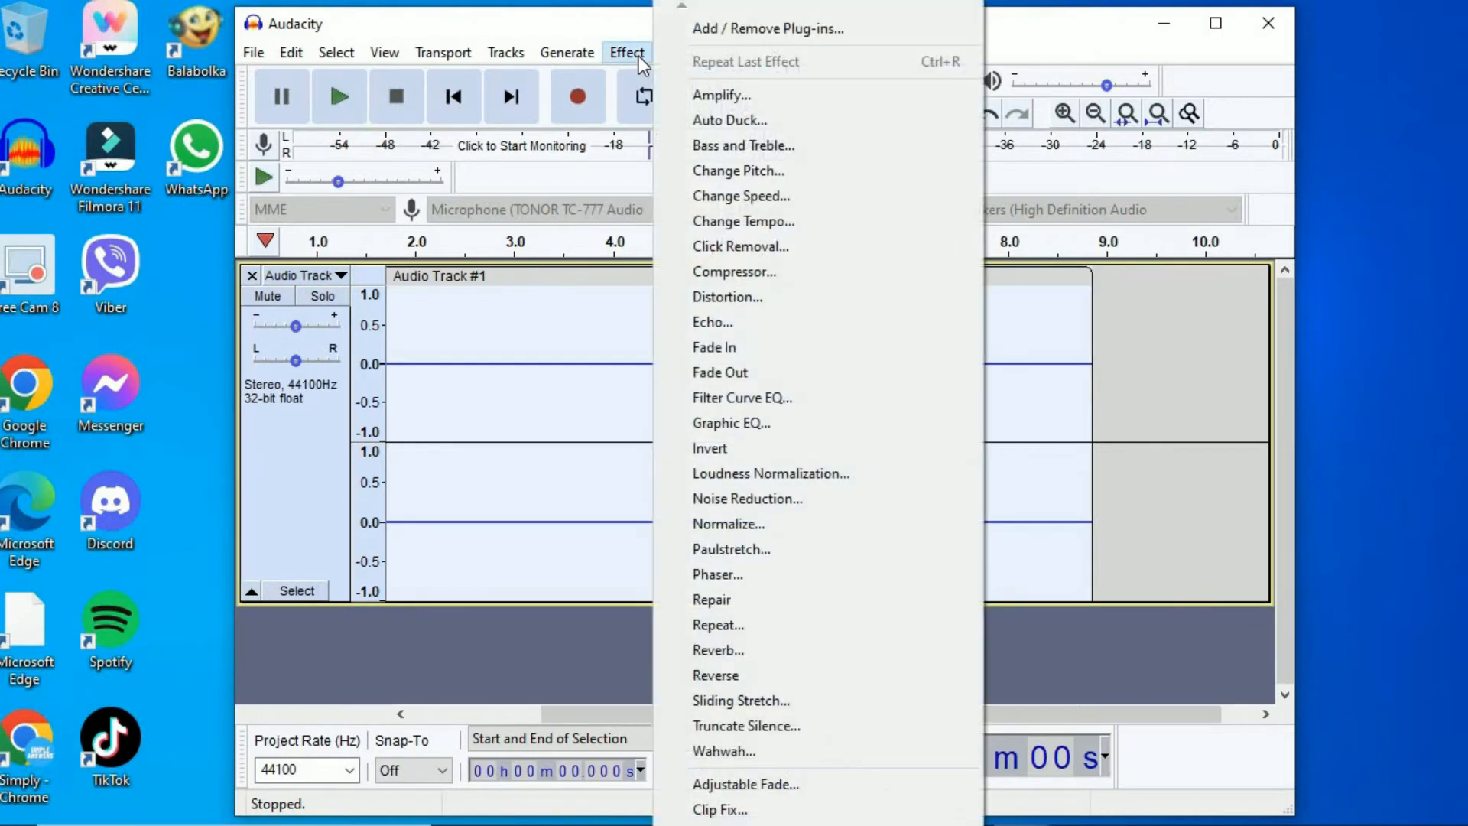
{"action": "left_click", "coordinate": [742, 497]}
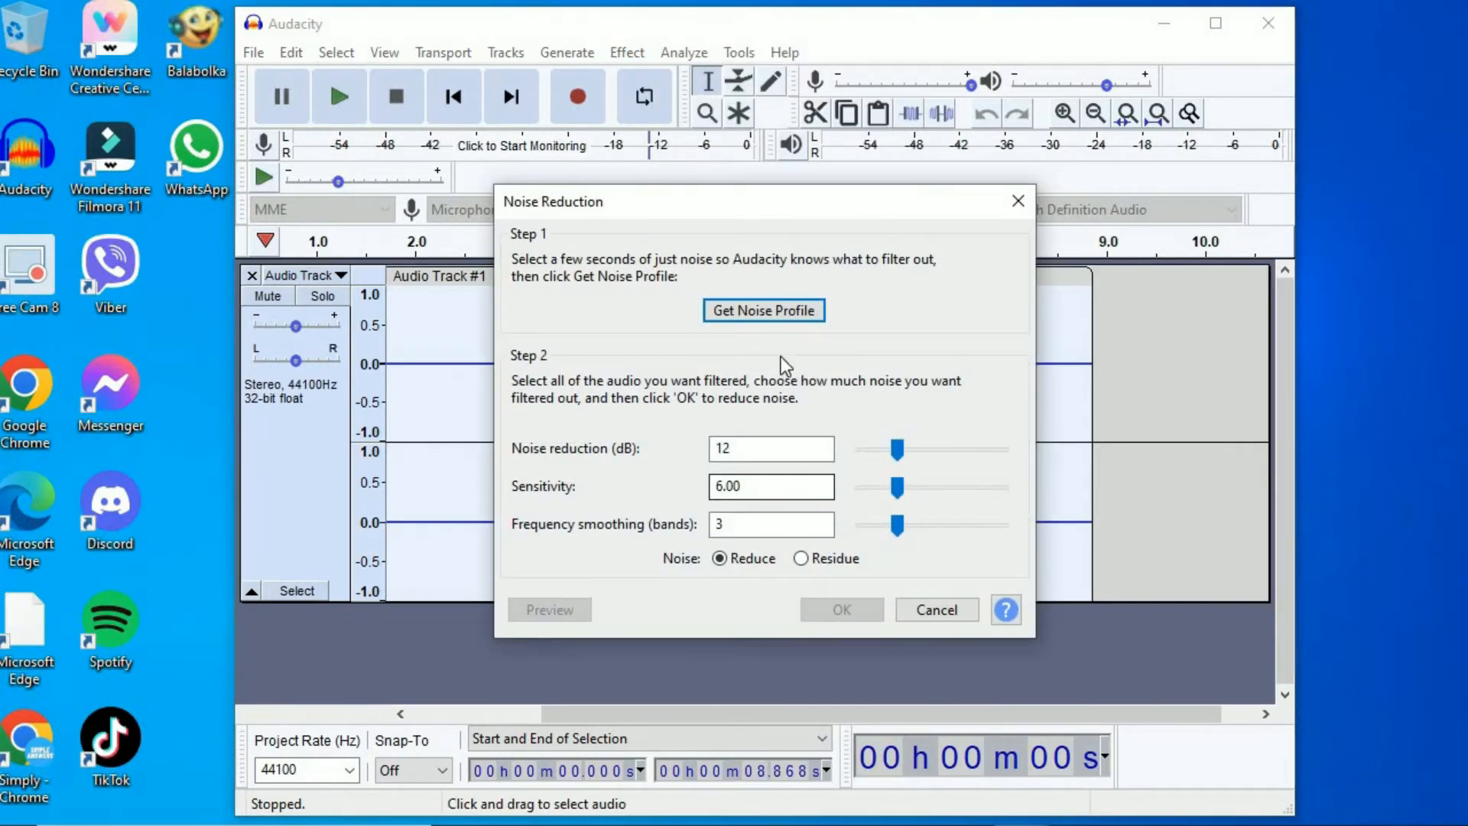
{"action": "left_click", "coordinate": [779, 324]}
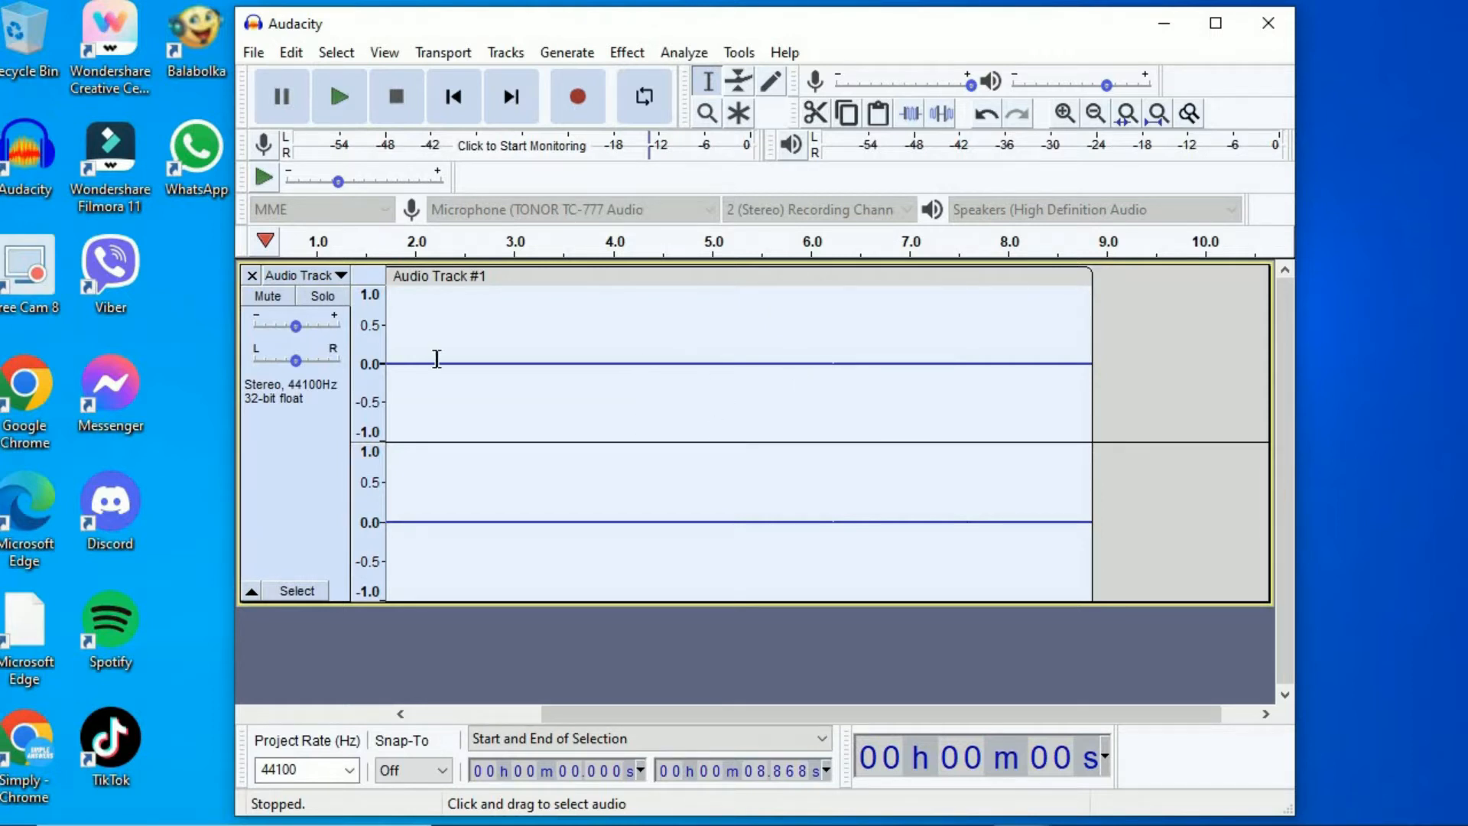
{"action": "left_click", "coordinate": [250, 276]}
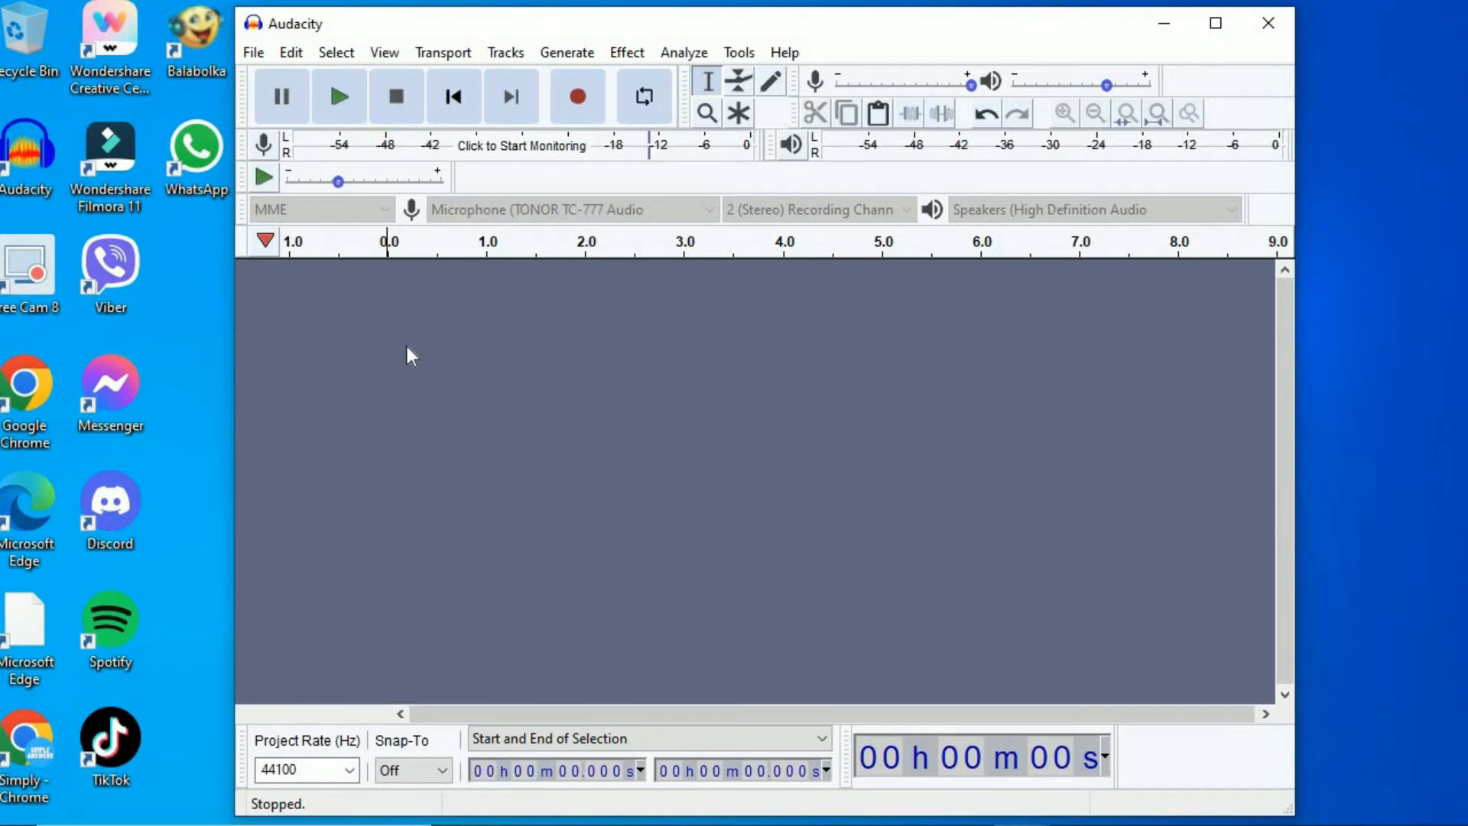
- Import the bluehst audio file and set its track gain to +1.0 dB
{"action": "left_click", "coordinate": [252, 52]}
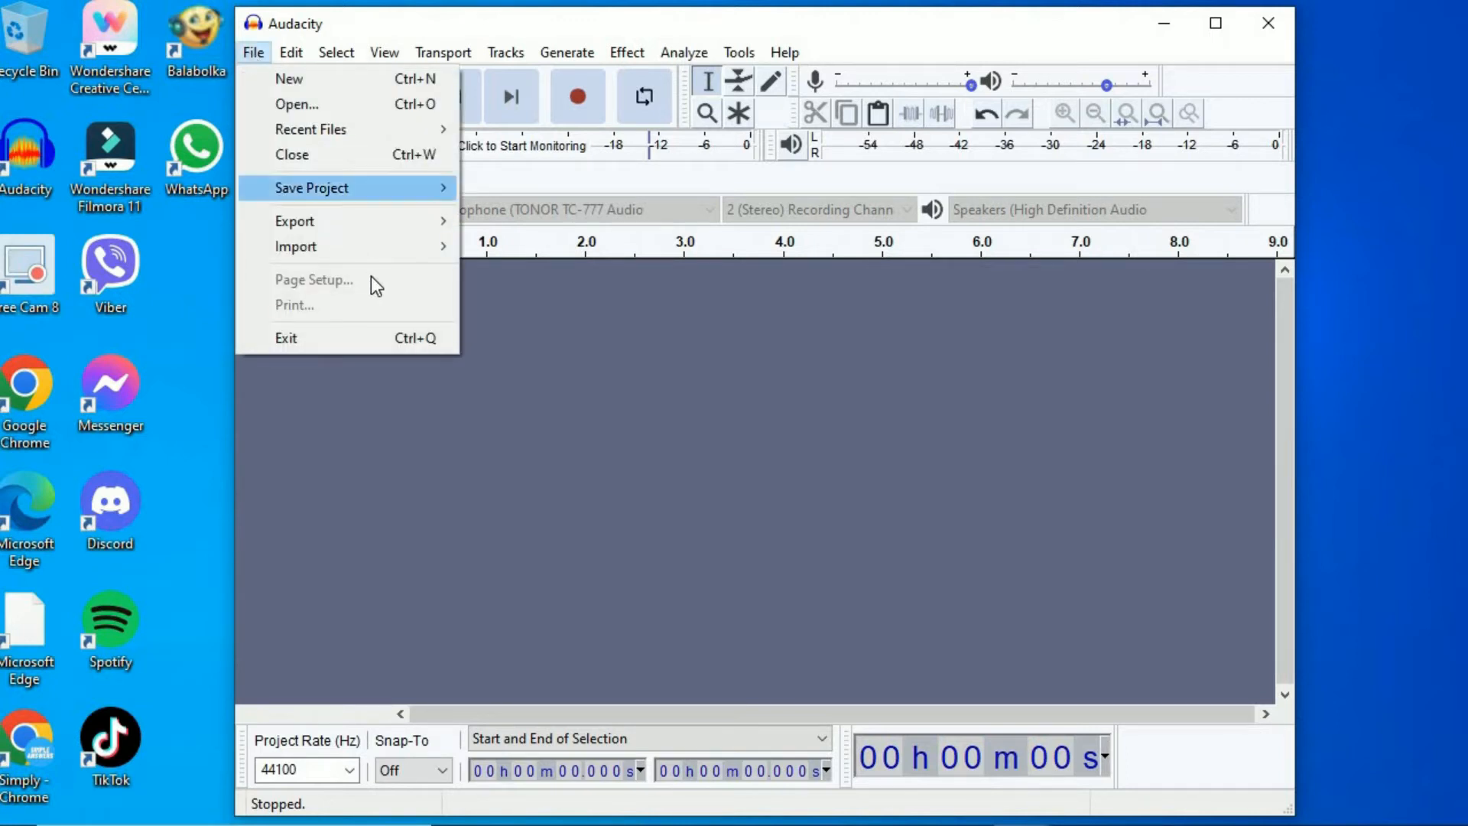
{"action": "mouse_move", "coordinate": [390, 249]}
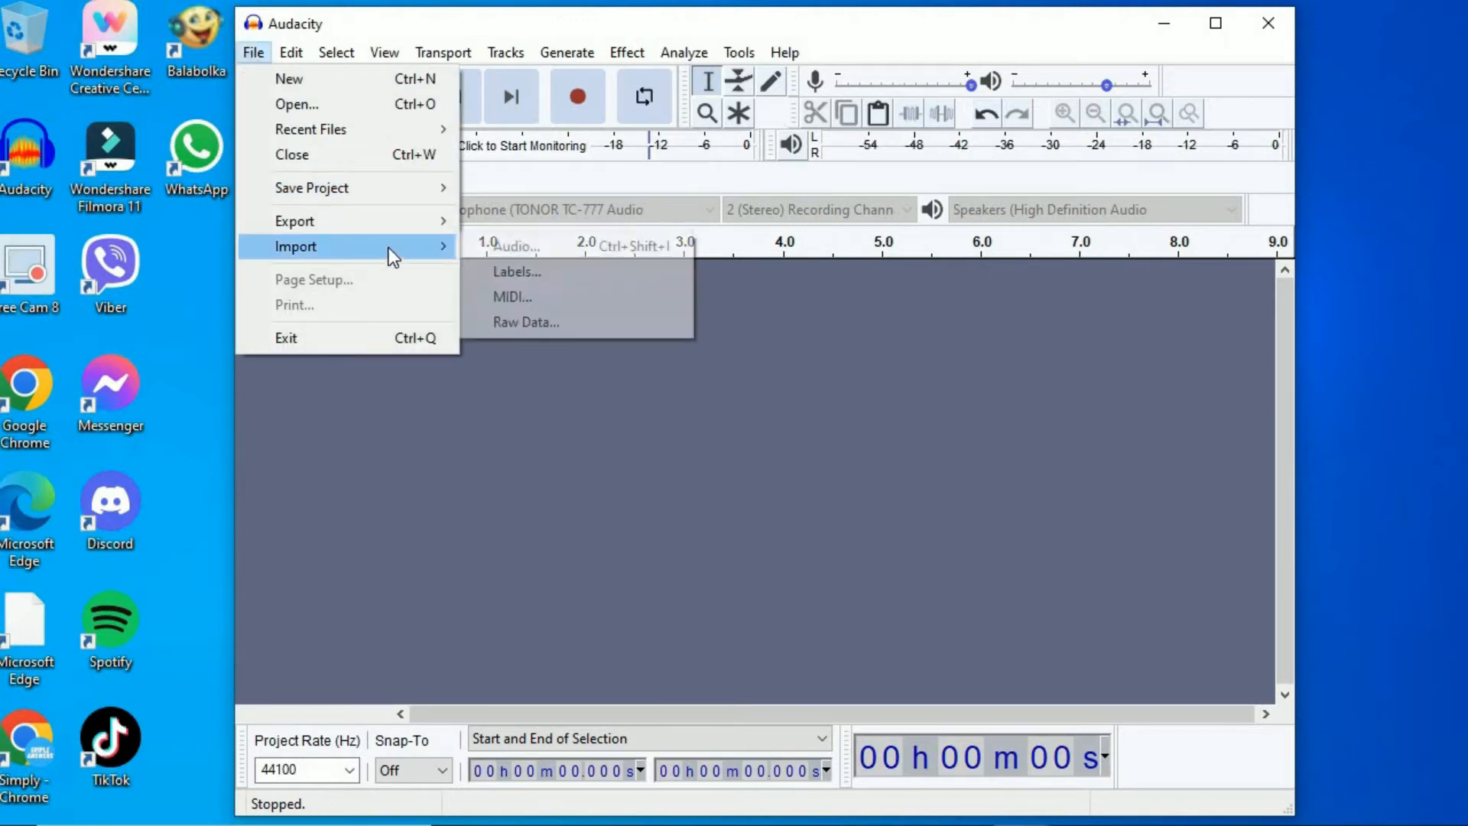
{"action": "left_click", "coordinate": [483, 249]}
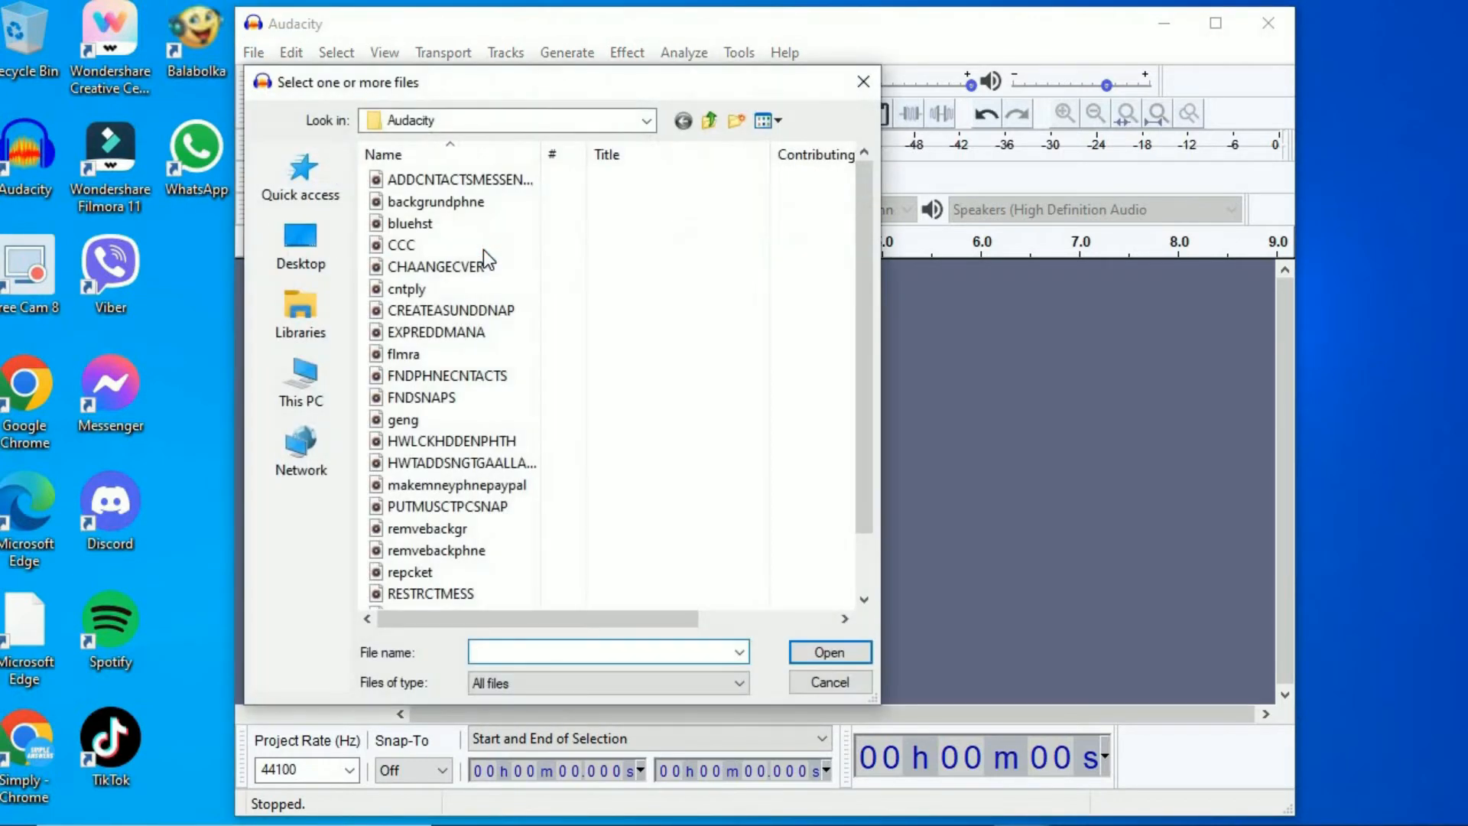
{"action": "left_click", "coordinate": [439, 231]}
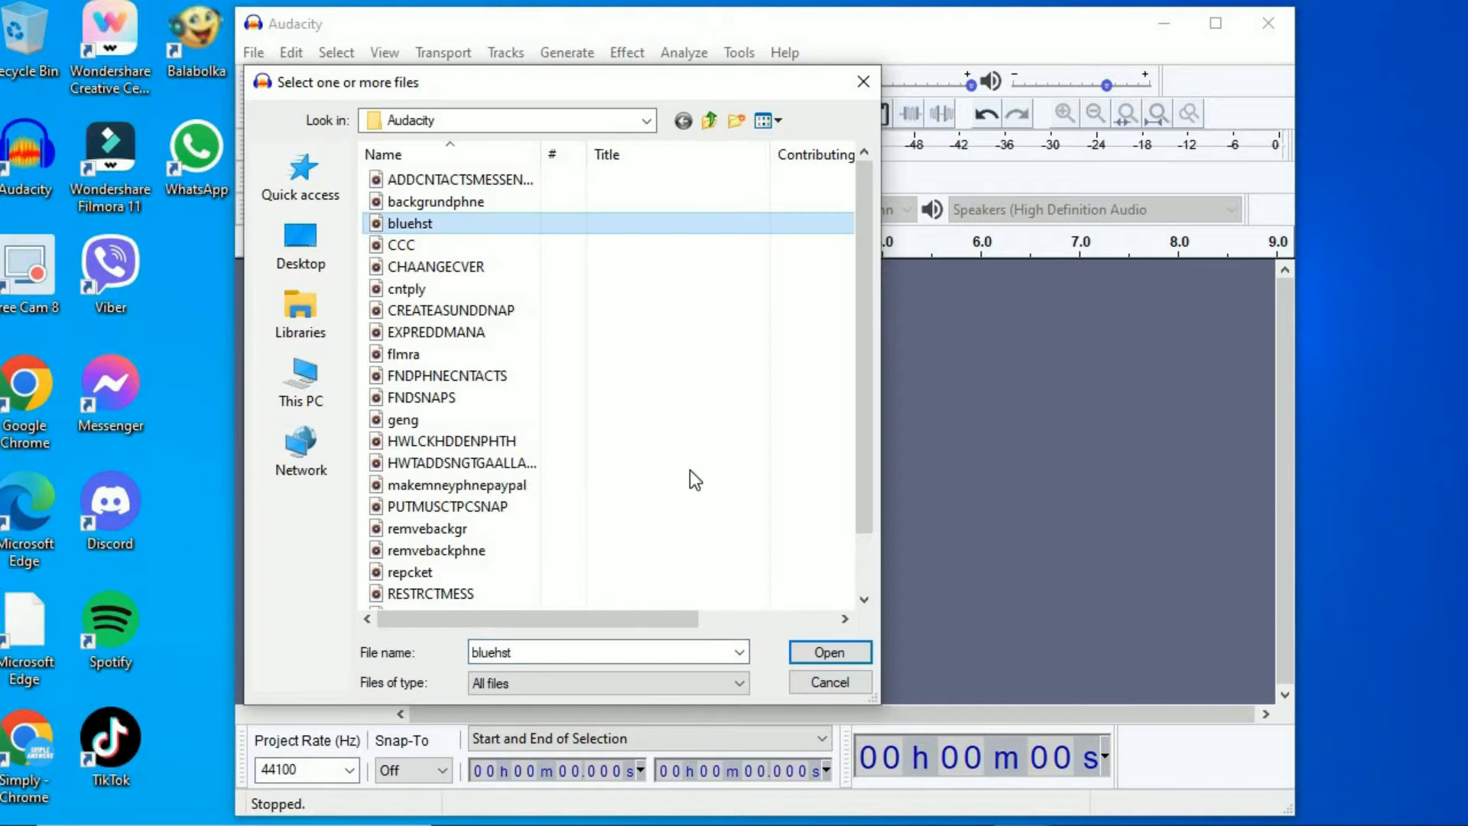
{"action": "left_click", "coordinate": [838, 658]}
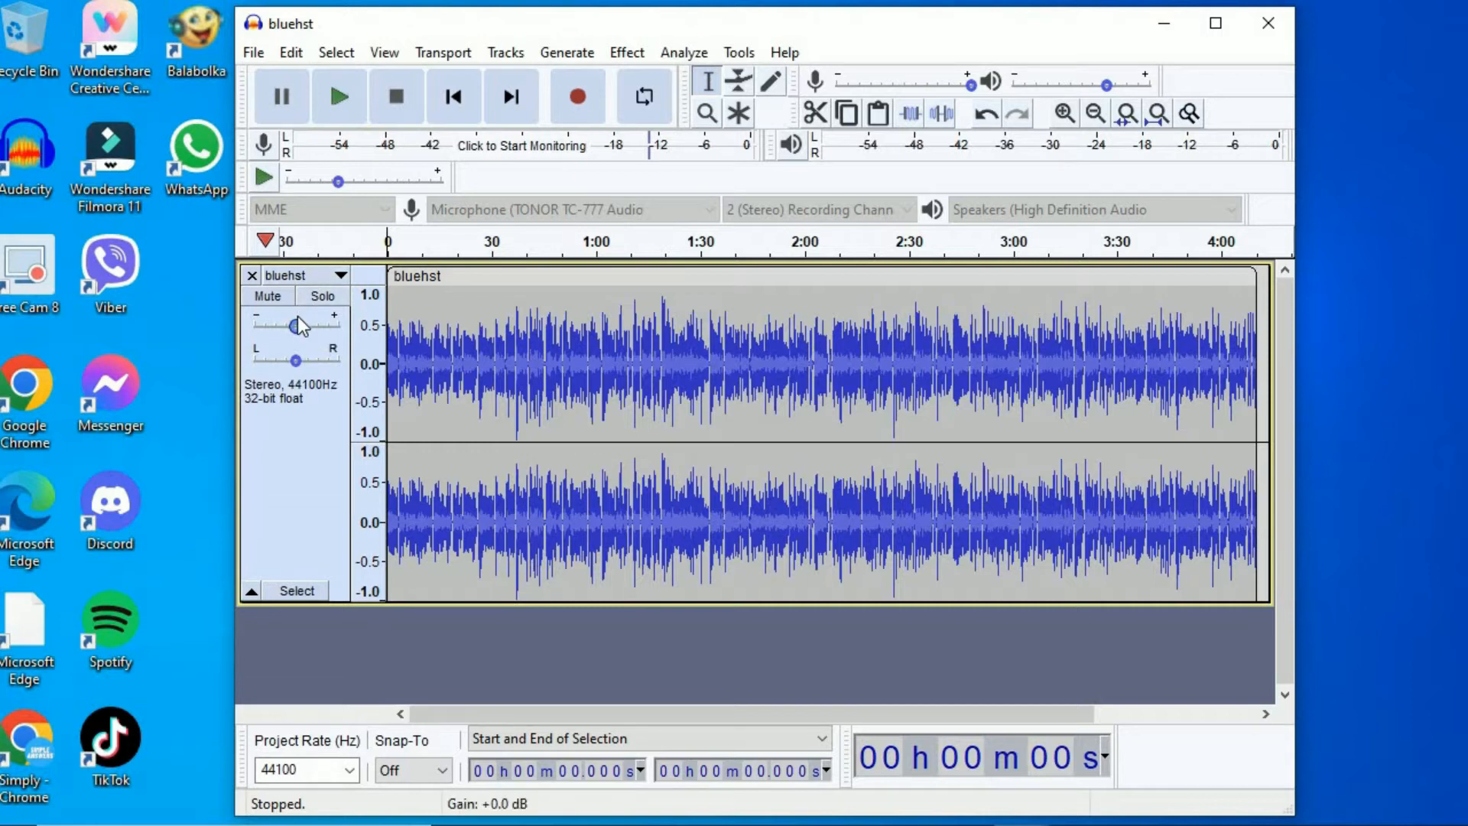
{"action": "mouse_move", "coordinate": [287, 323]}
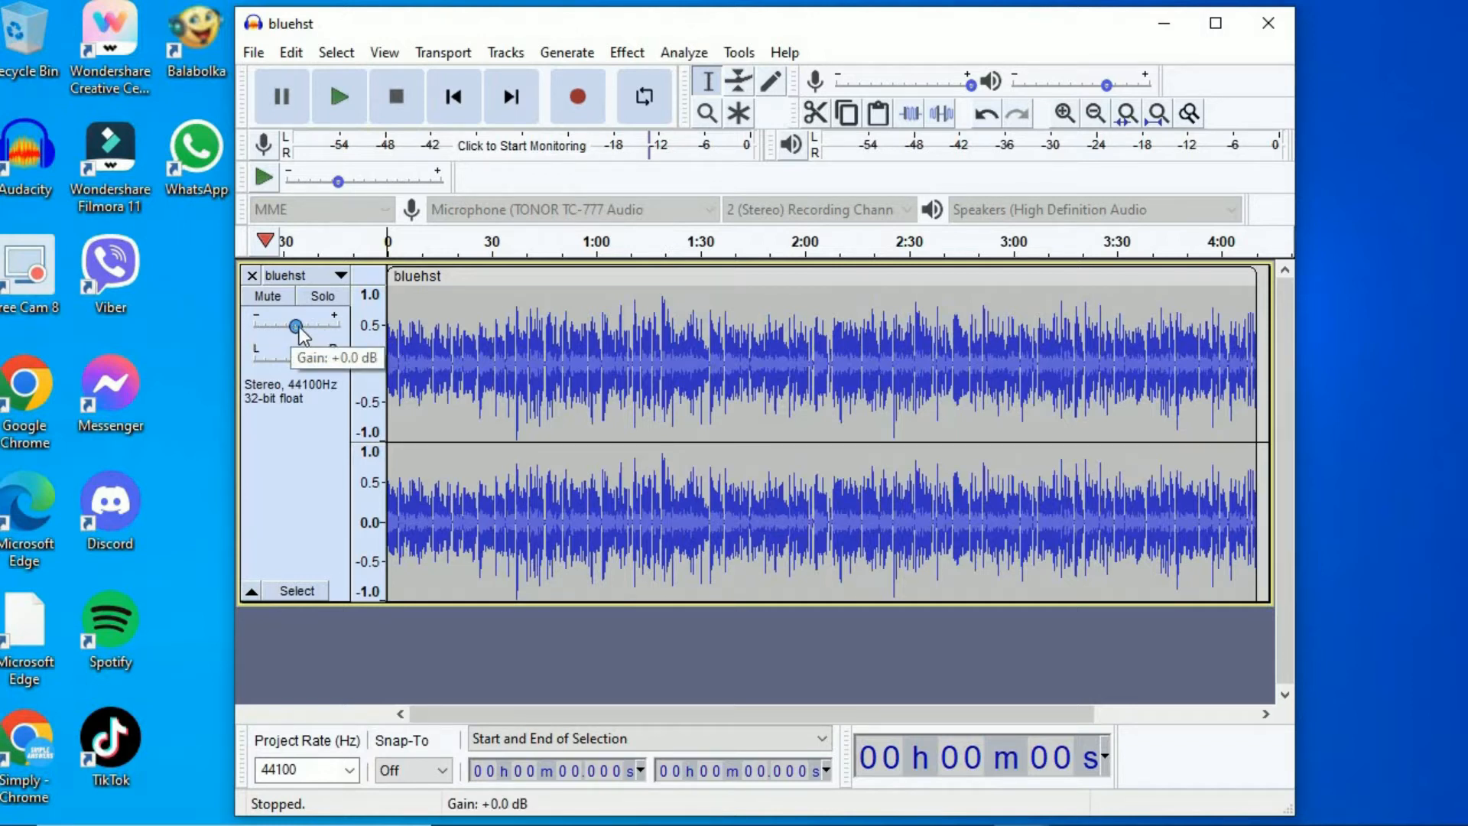
{"action": "mouse_move", "coordinate": [299, 328]}
{"action": "left_mouse_down"}
{"action": "mouse_move", "coordinate": [334, 331]}
{"action": "mouse_move", "coordinate": [302, 329]}
{"action": "left_mouse_up"}
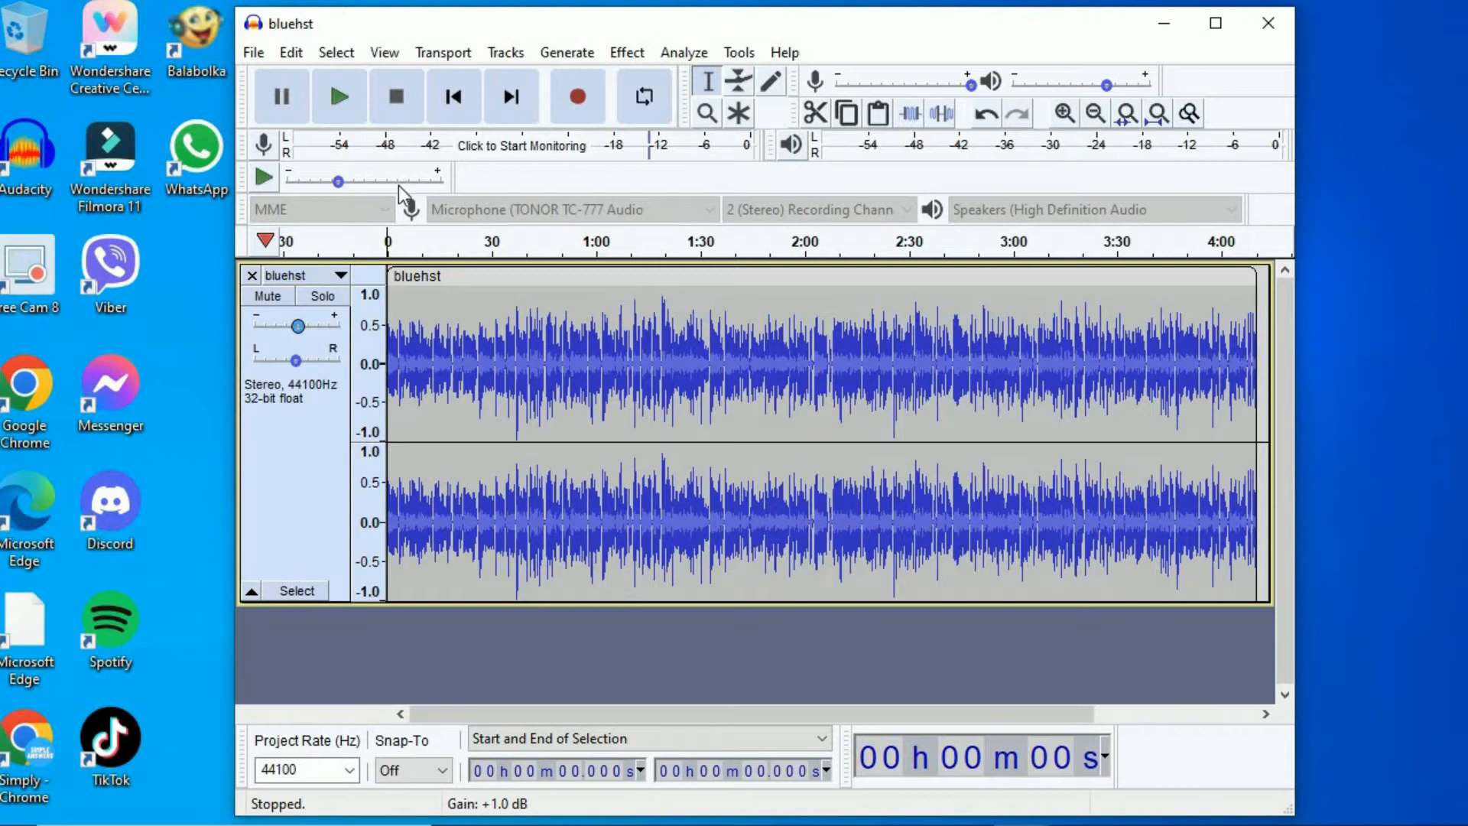
- Select the entire bluehst track and apply the Bass and Treble effect with bass 1.0 dB and treble 1.0 dB
{"action": "left_click", "coordinate": [337, 52]}
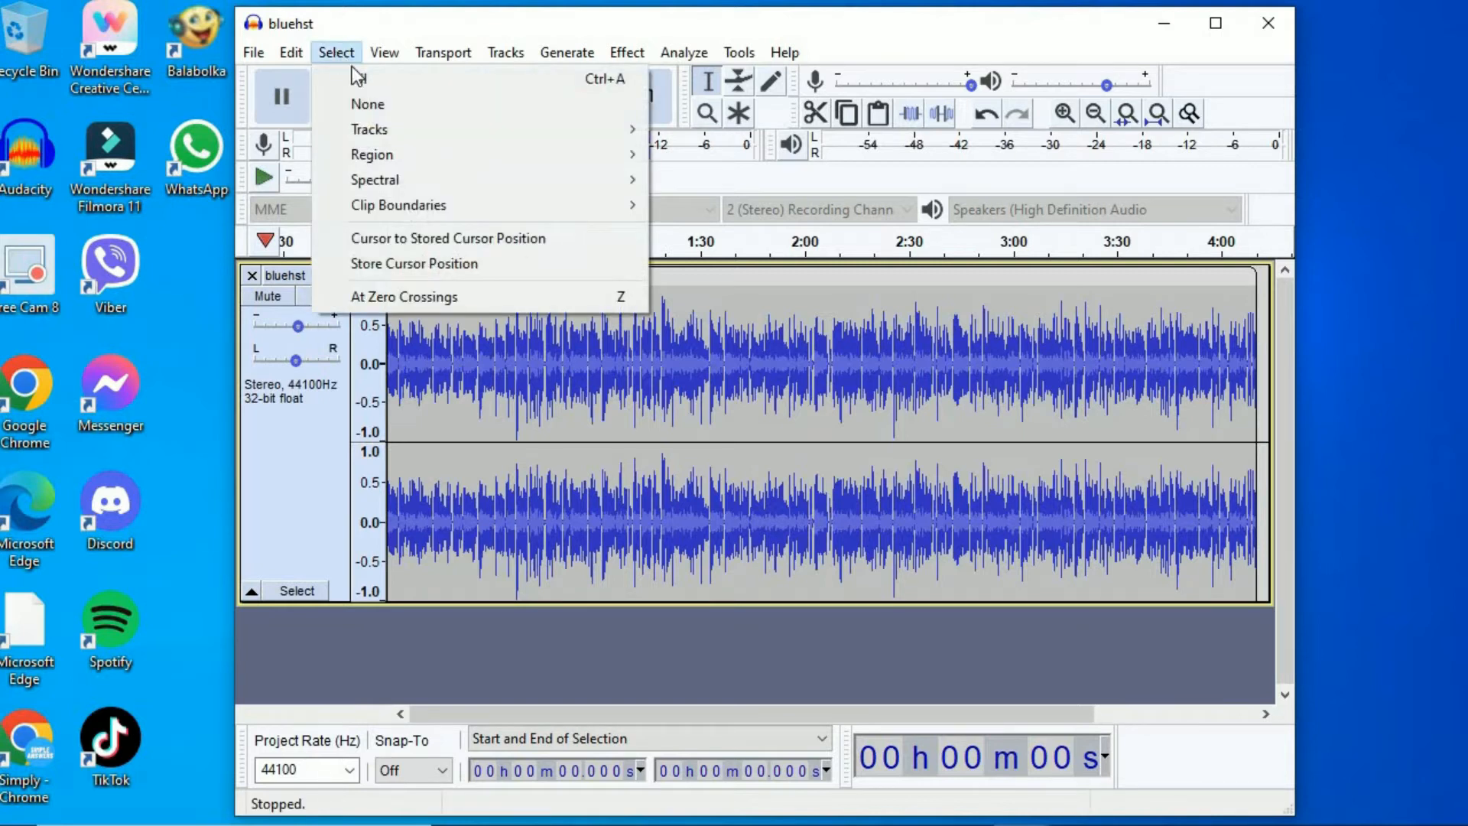
{"action": "left_click", "coordinate": [359, 80]}
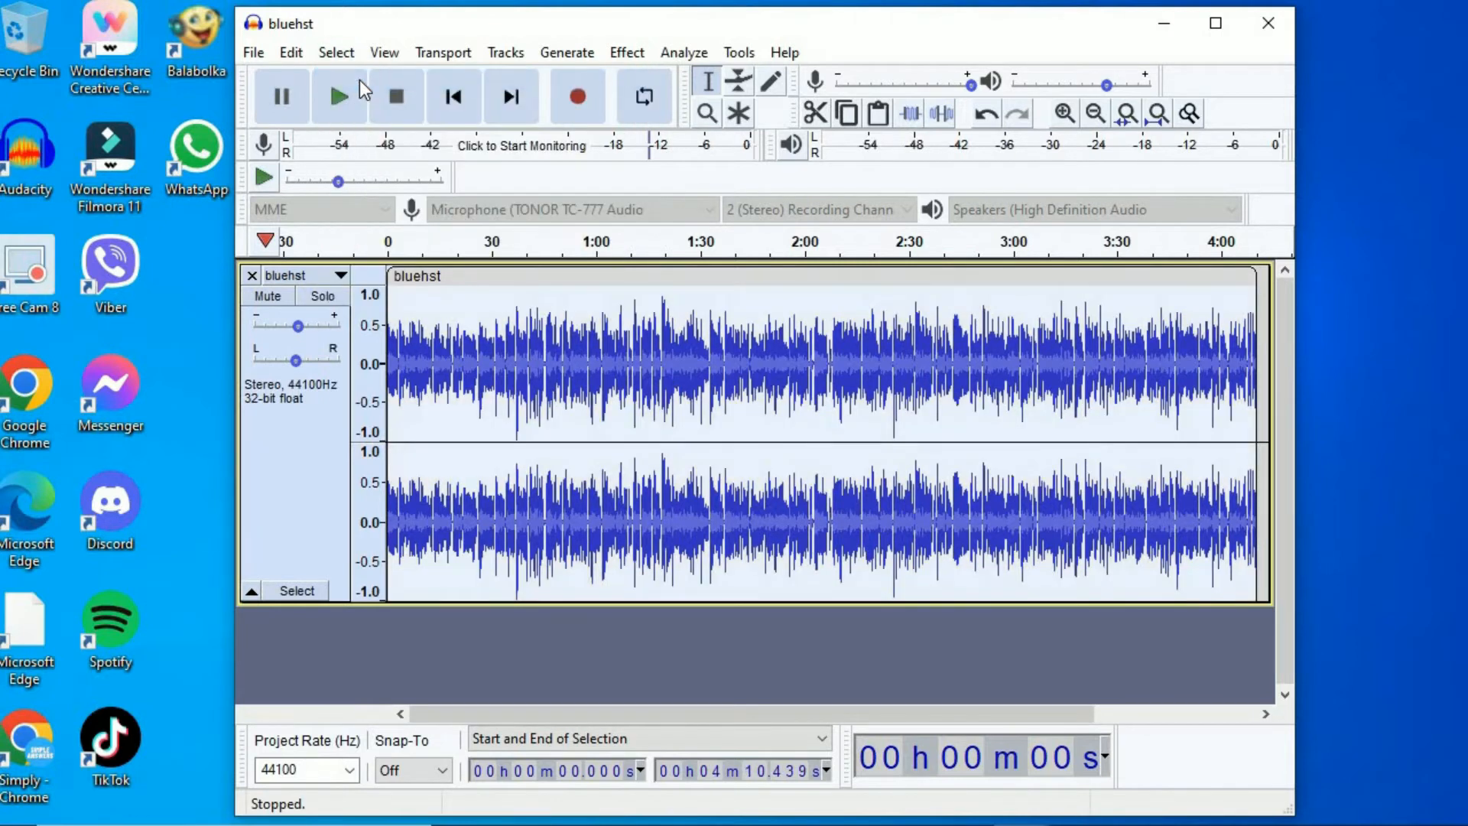
{"action": "left_click", "coordinate": [631, 54]}
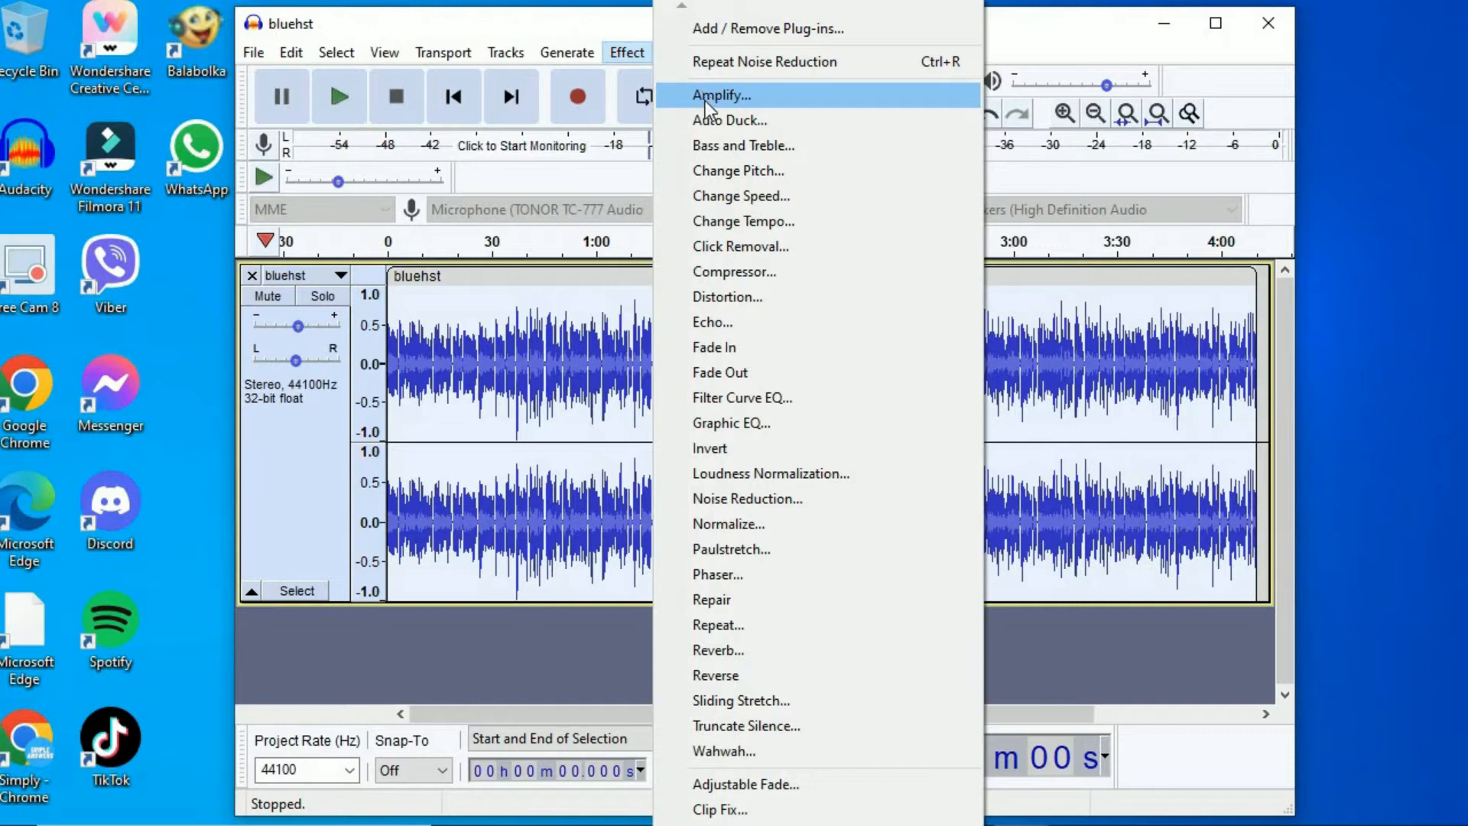
{"action": "left_click", "coordinate": [710, 143]}
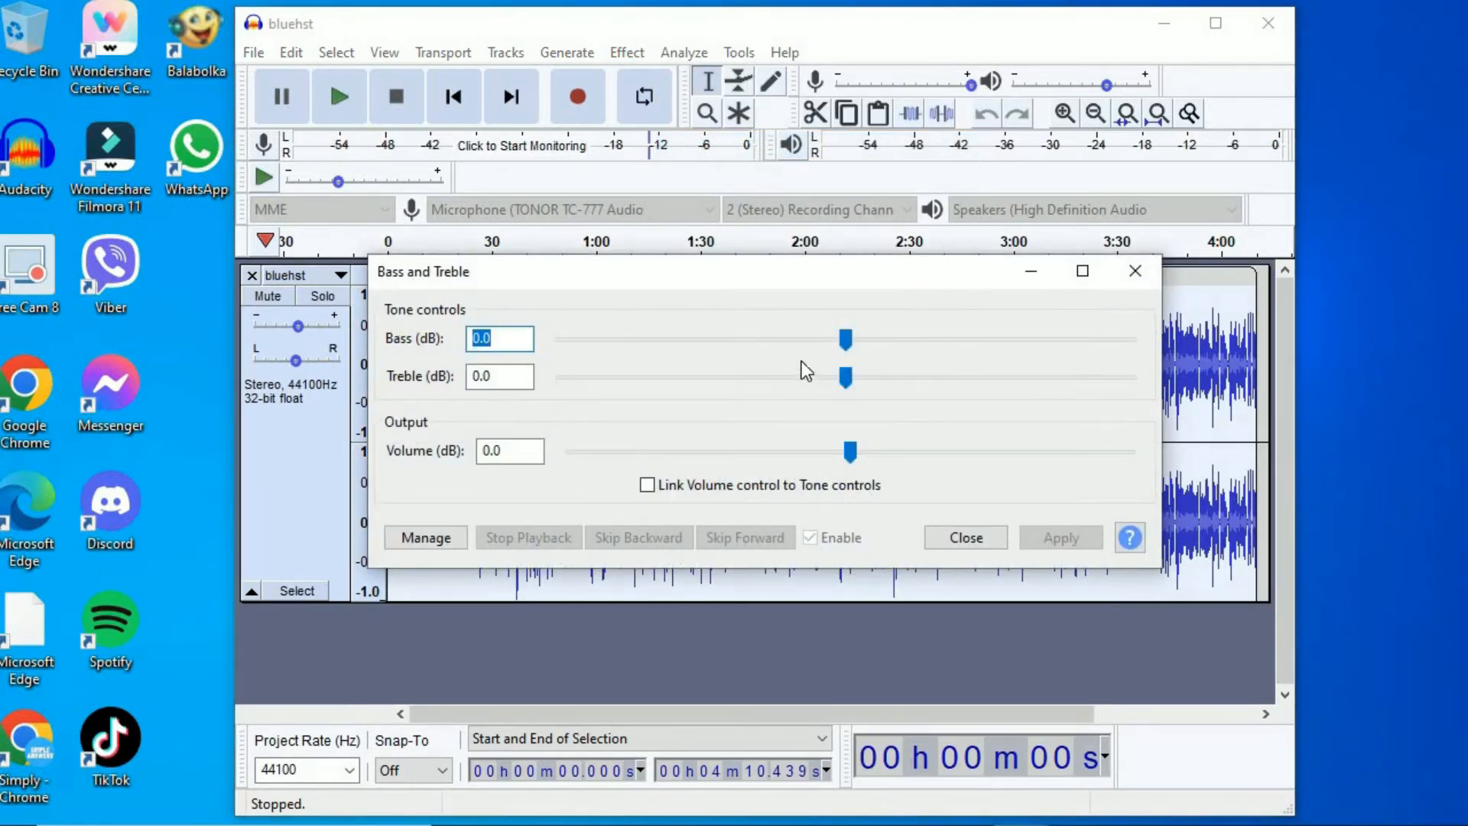
{"action": "left_click_drag", "start_coordinate": [844, 338], "coordinate": [855, 339]}
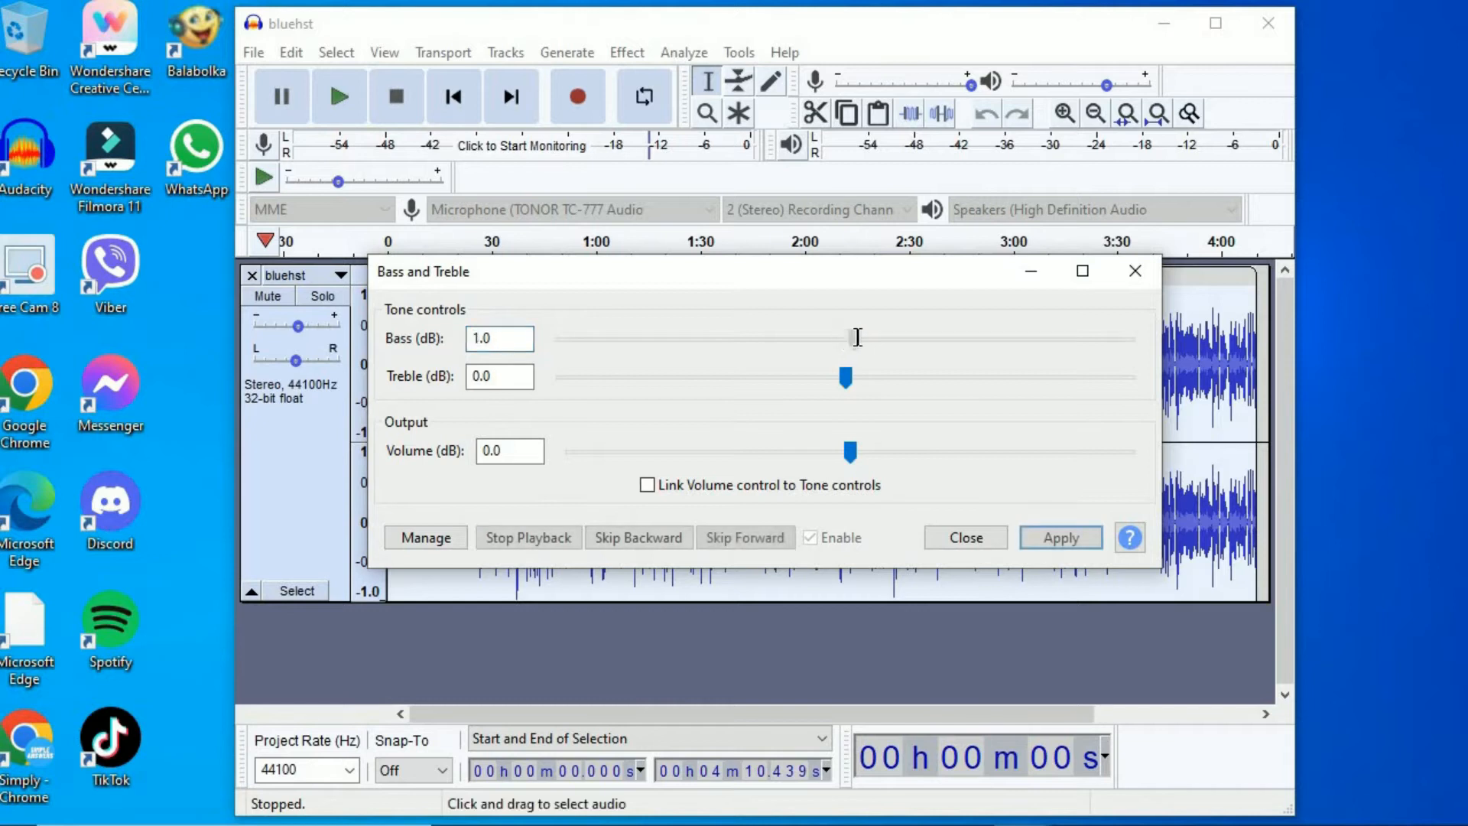
{"action": "left_click", "coordinate": [852, 379]}
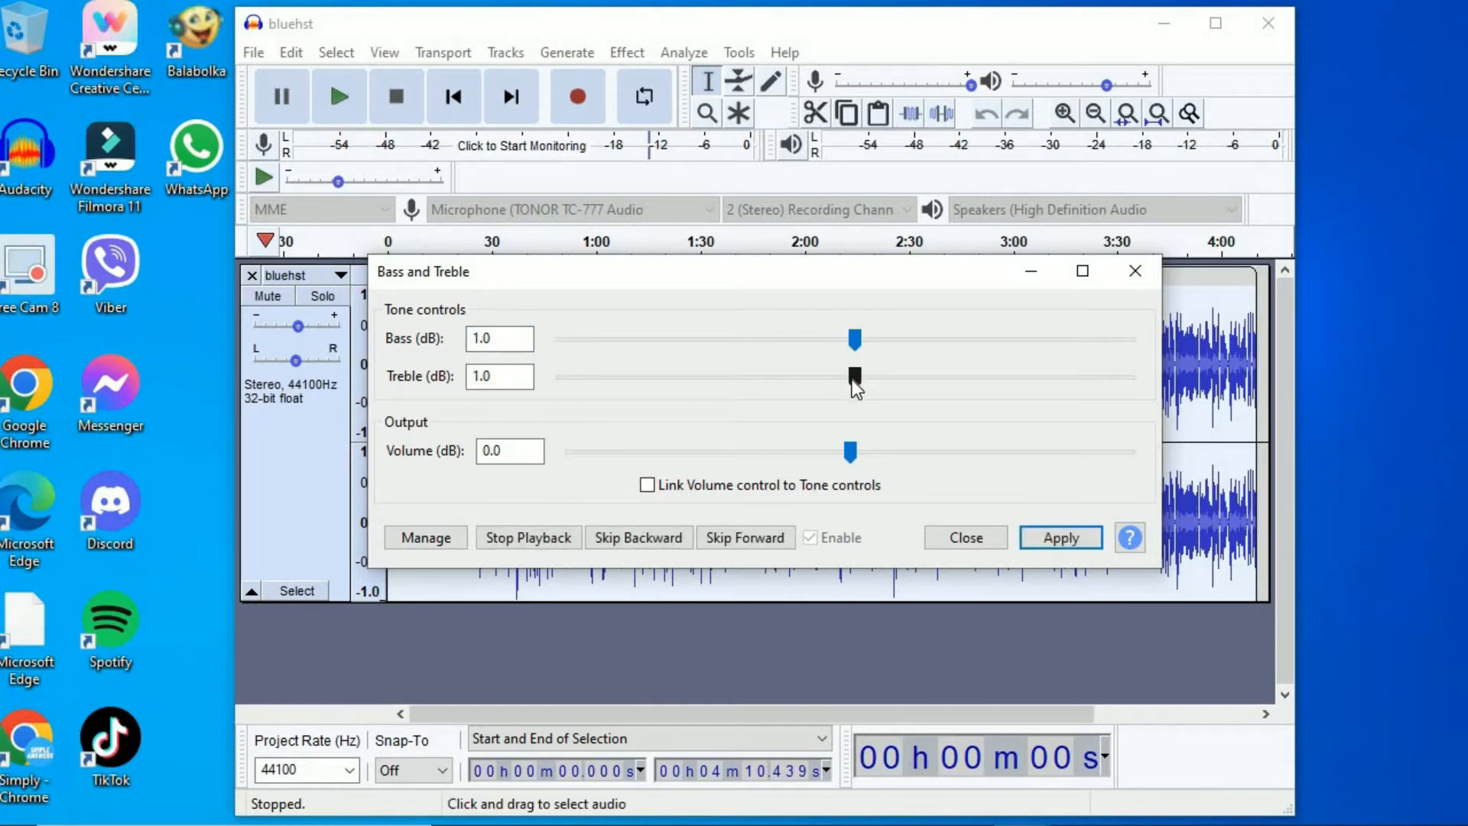
{"action": "left_click", "coordinate": [1061, 539]}
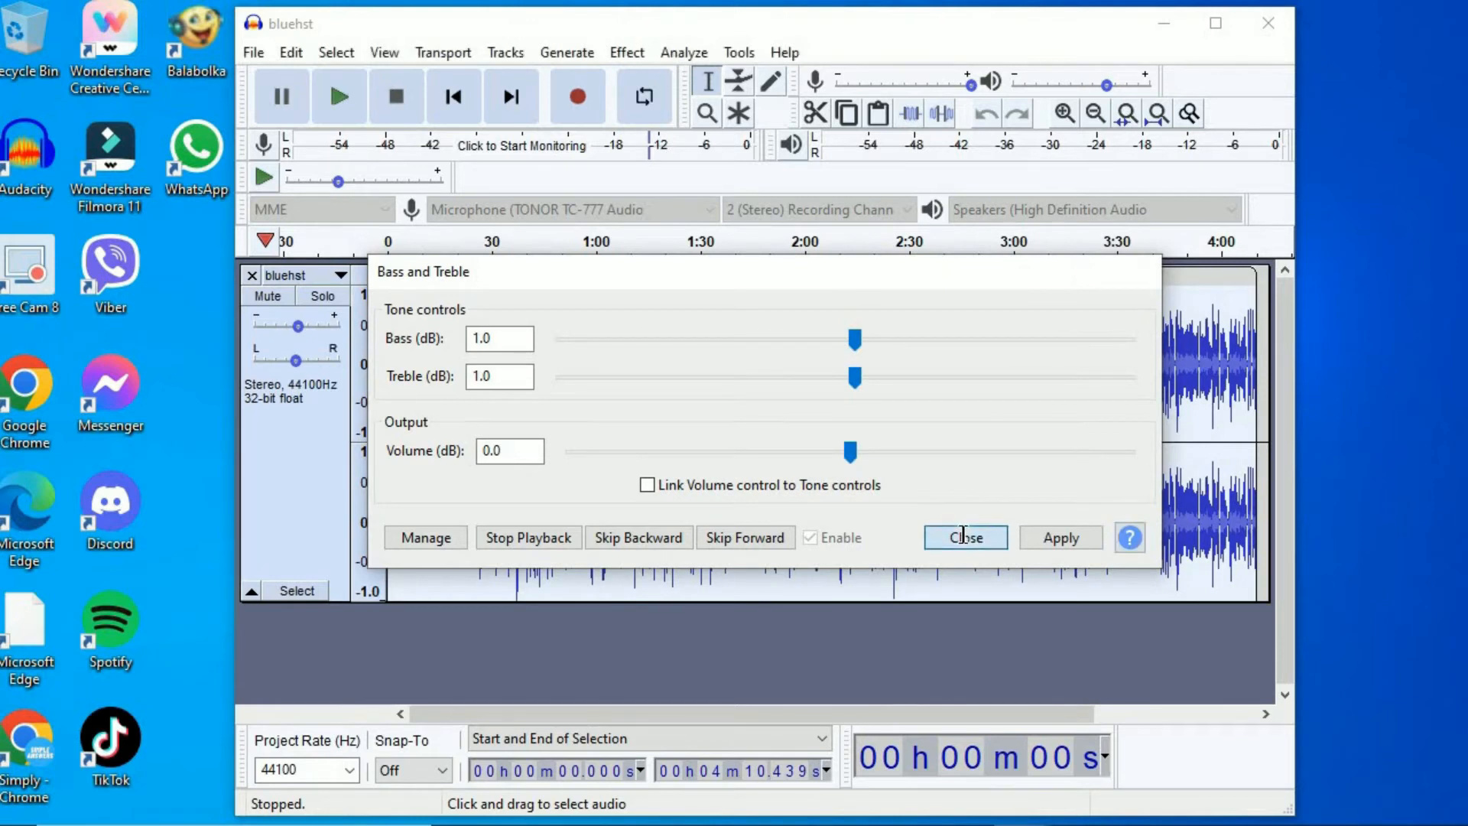
{"action": "left_click", "coordinate": [964, 536]}
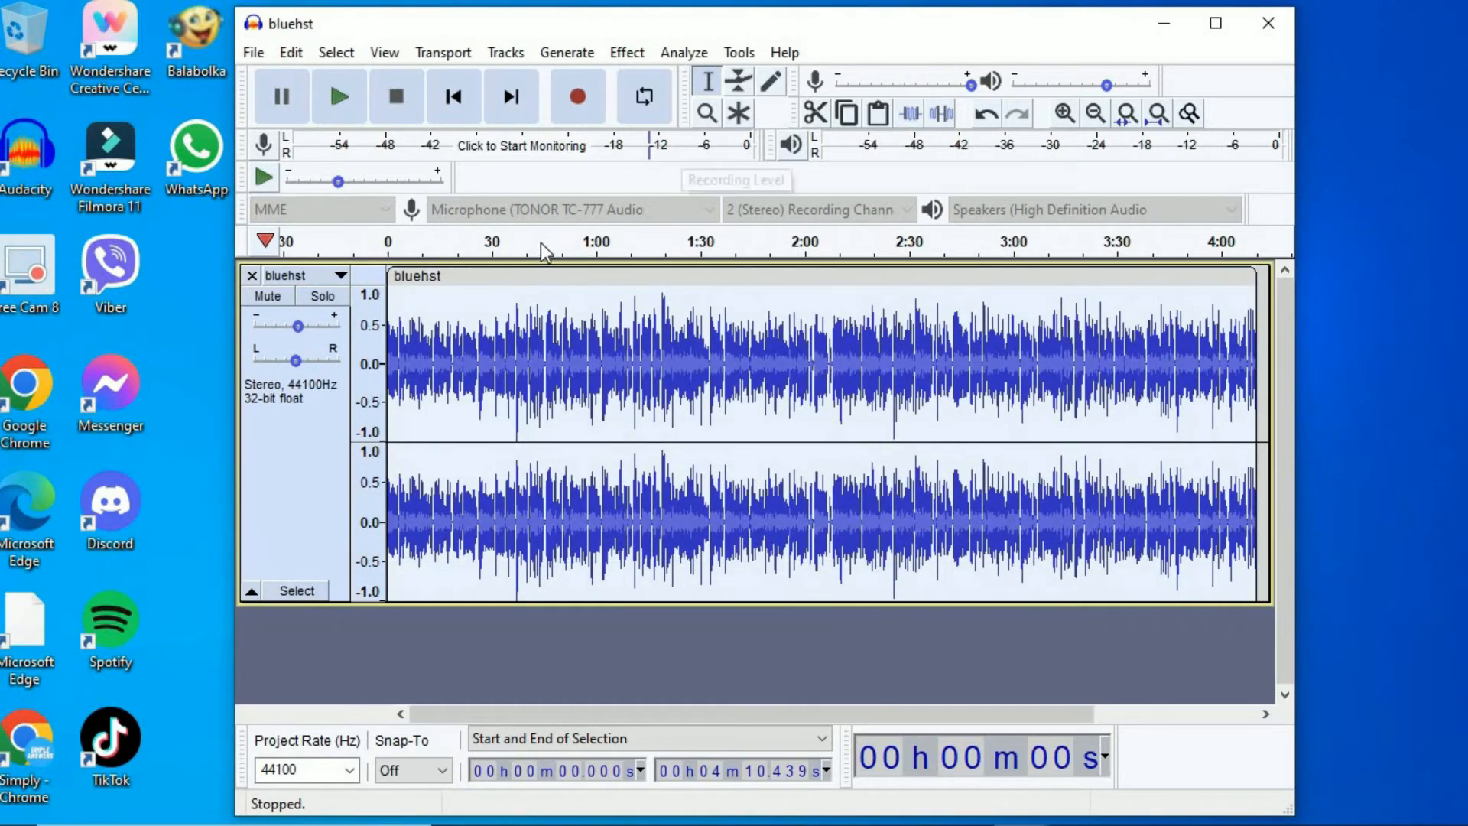
{"action": "left_click", "coordinate": [626, 54]}
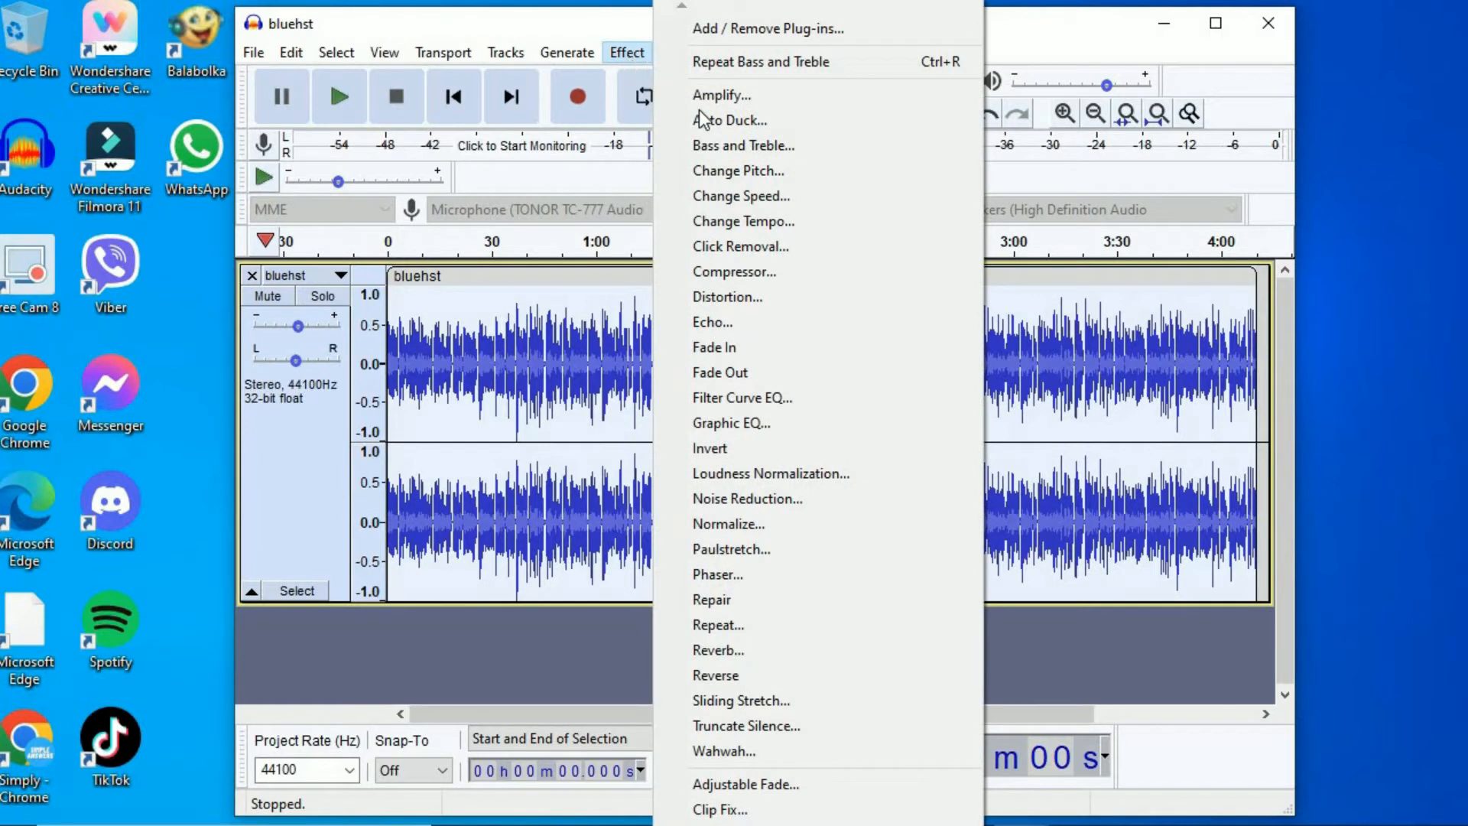
{"action": "left_click", "coordinate": [745, 172]}
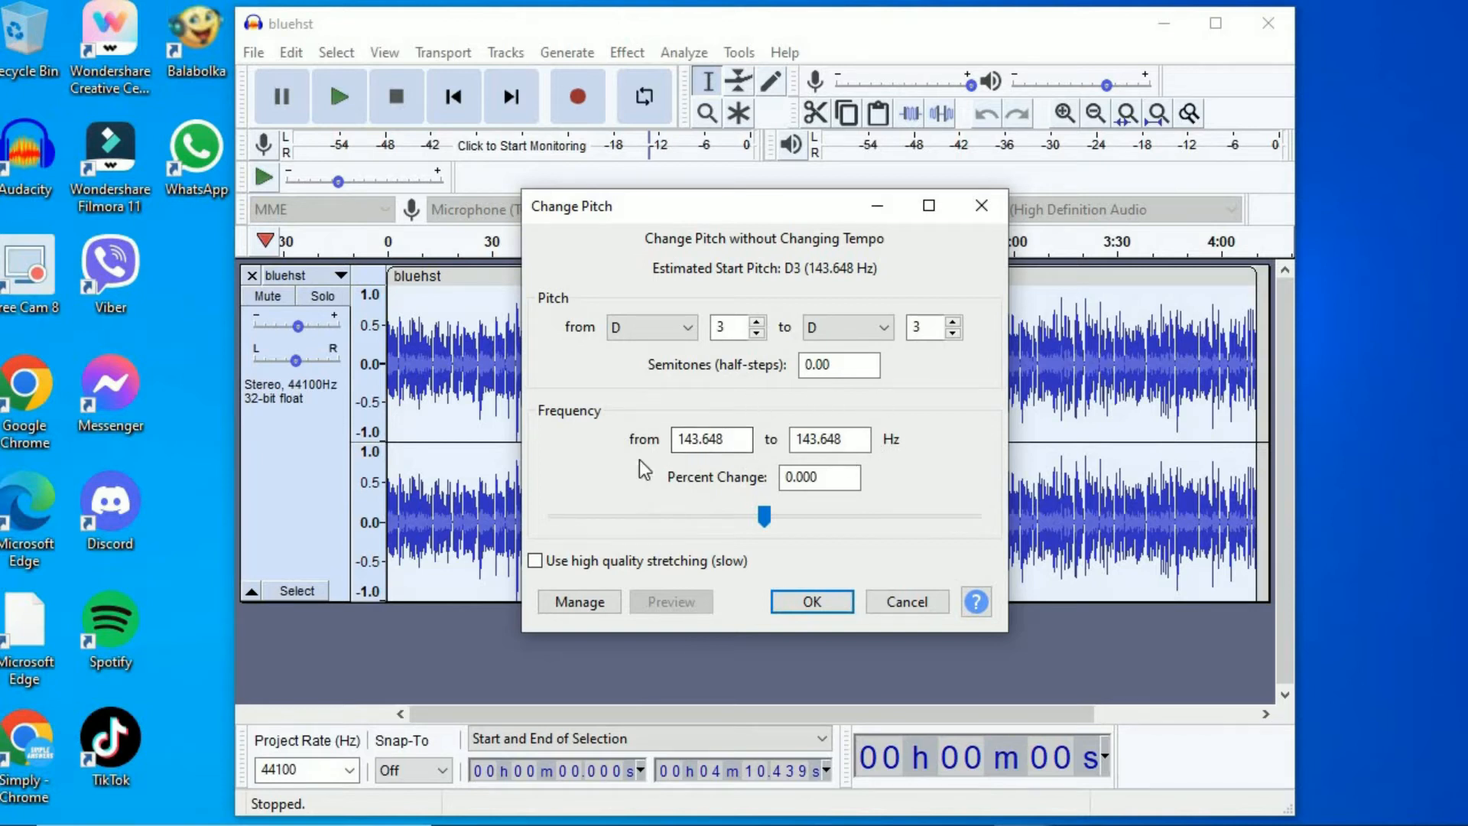
{"action": "left_click", "coordinate": [983, 202]}
- Apply Noise Reduction to the whole bluehst track with 12 dB reduction, sensitivity 6.00 and 3 frequency smoothing bands
{"action": "left_click", "coordinate": [625, 53]}
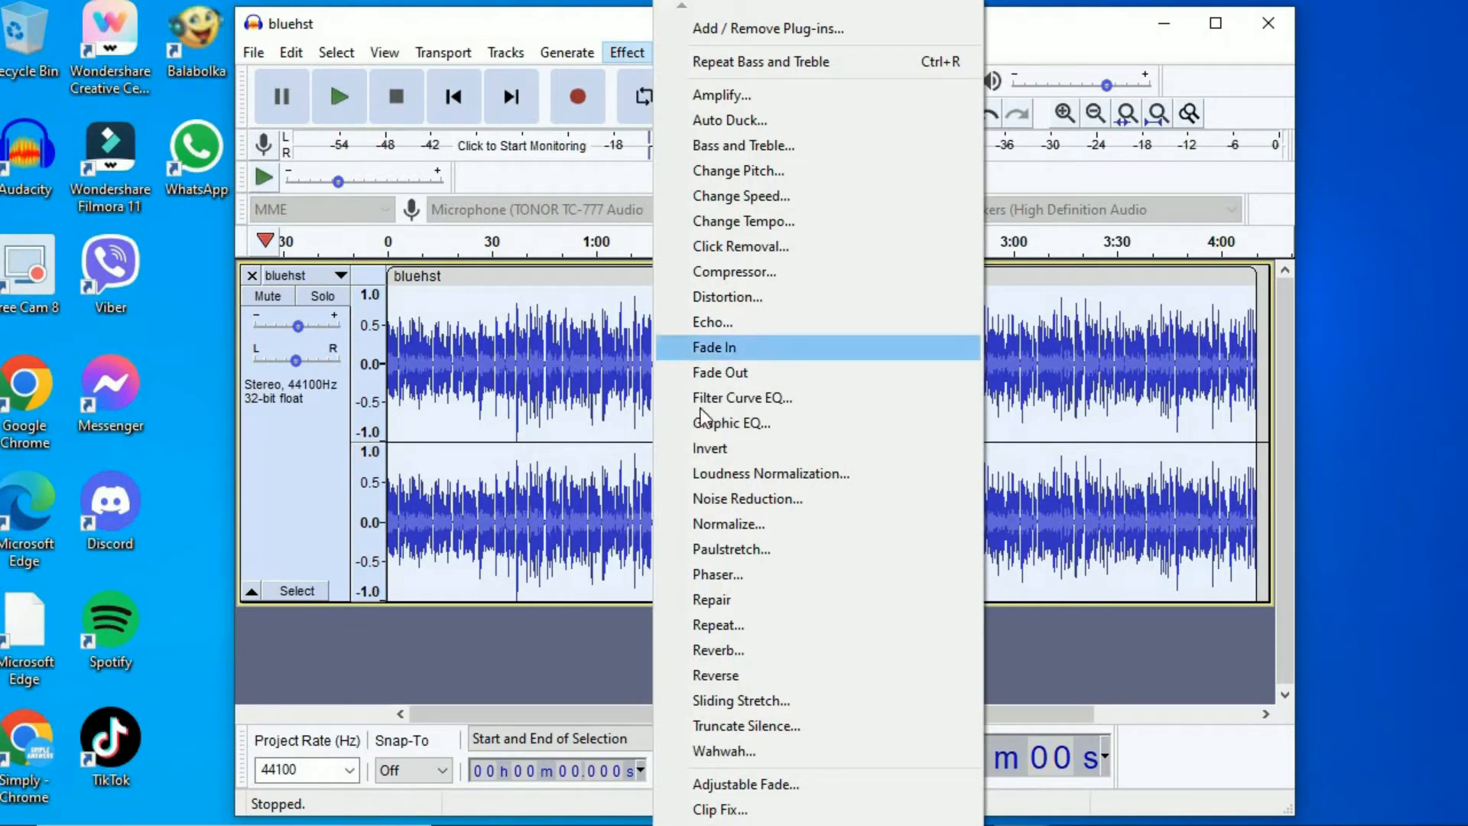
{"action": "left_click", "coordinate": [723, 500]}
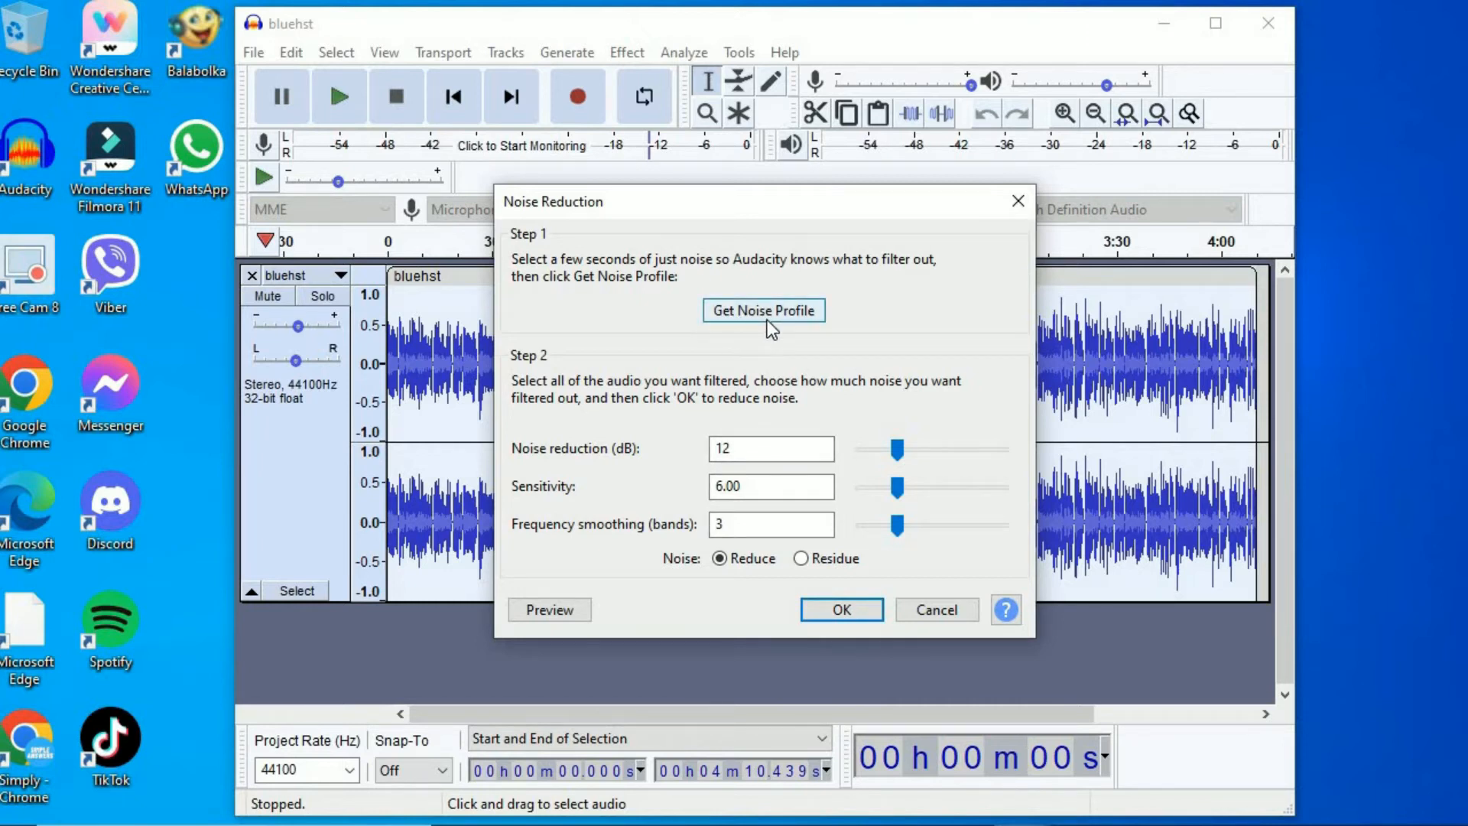
{"action": "left_click", "coordinate": [850, 604]}
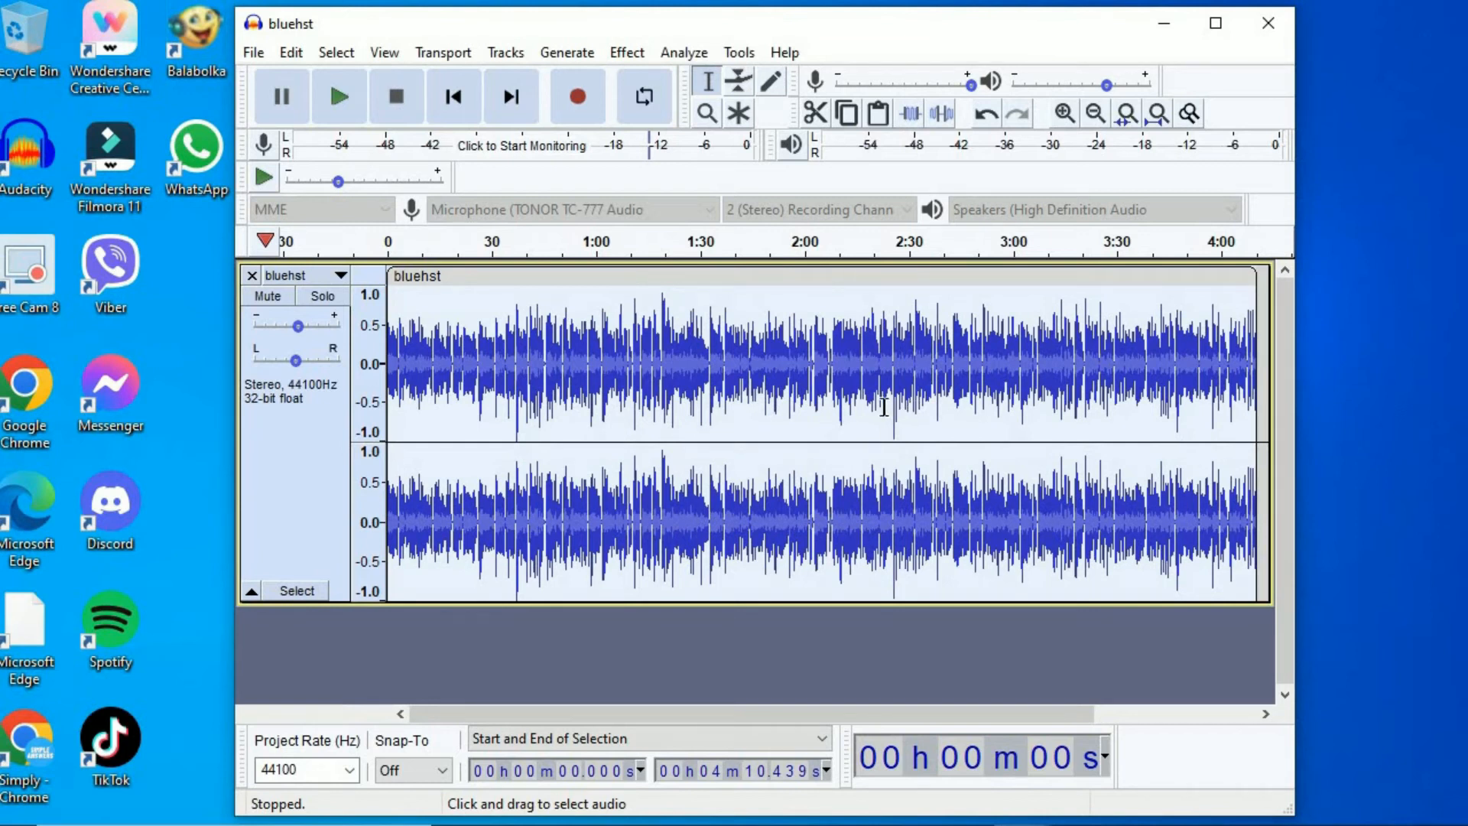
- Cut the bluehst audio from the start of the track up to about 2 min 32.8 s
{"action": "left_click", "coordinate": [885, 406]}
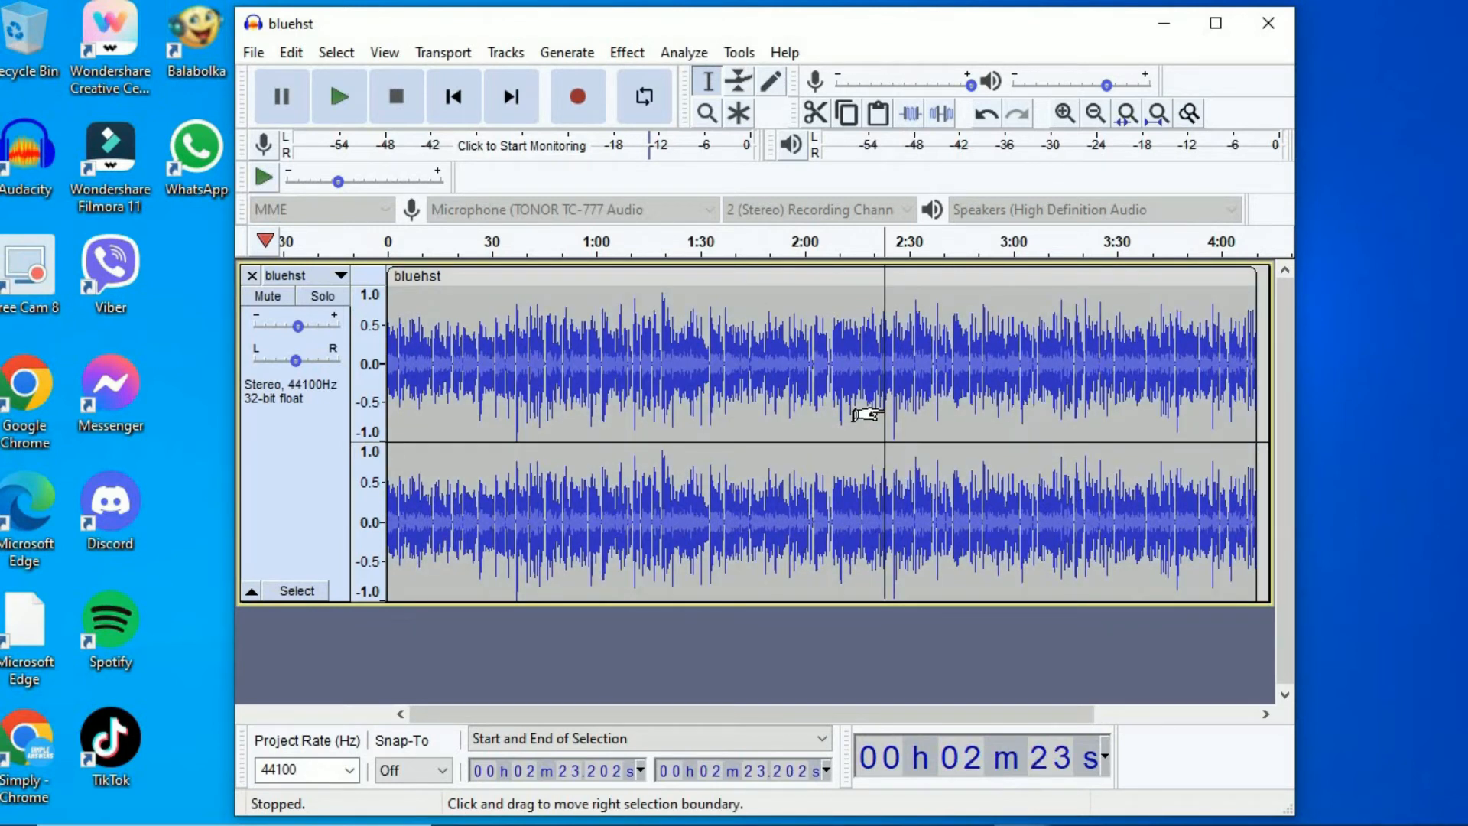
{"action": "left_click", "coordinate": [917, 353]}
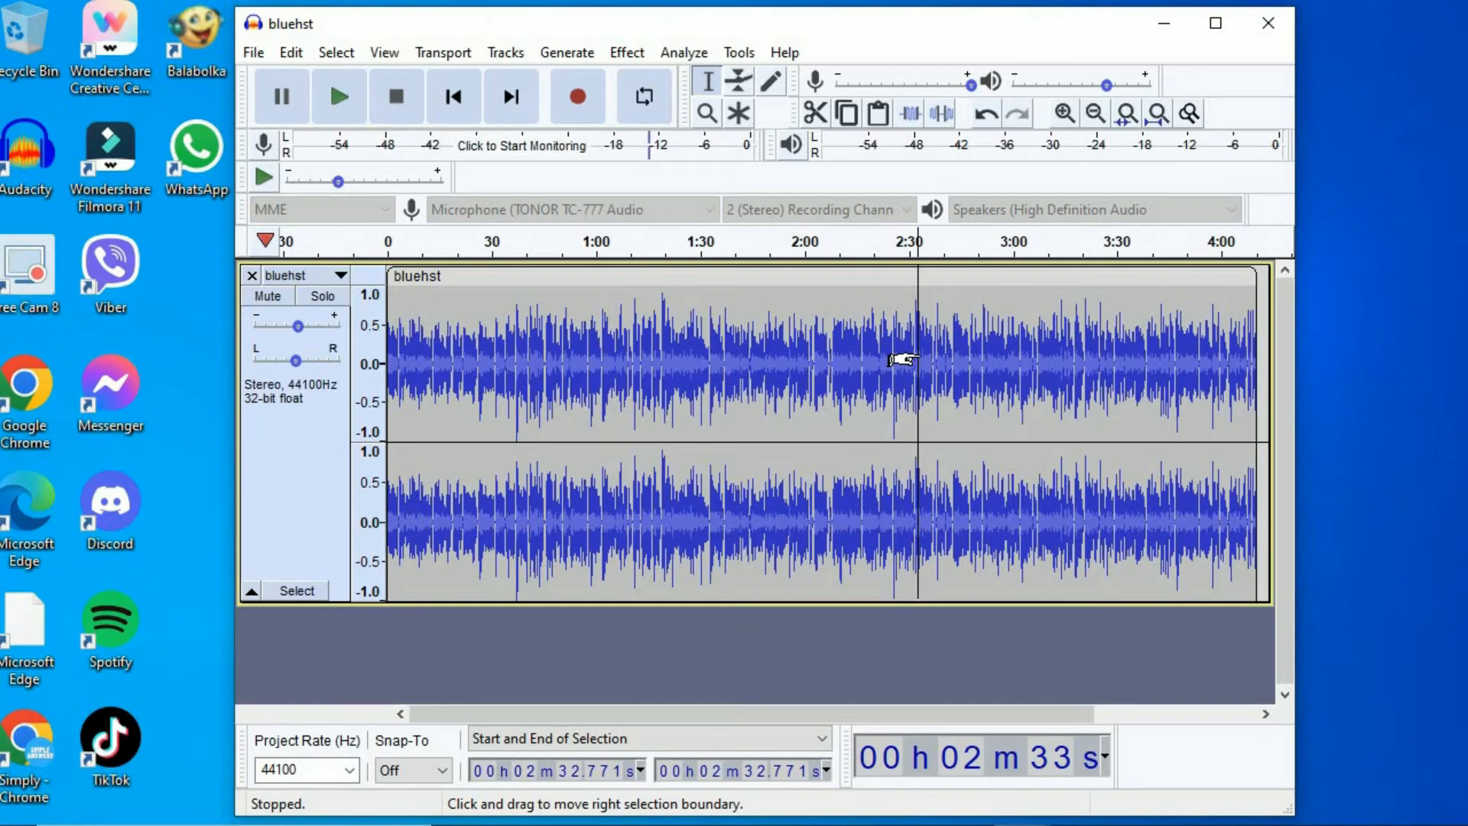
{"action": "left_click_drag", "start_coordinate": [902, 359], "coordinate": [325, 365]}
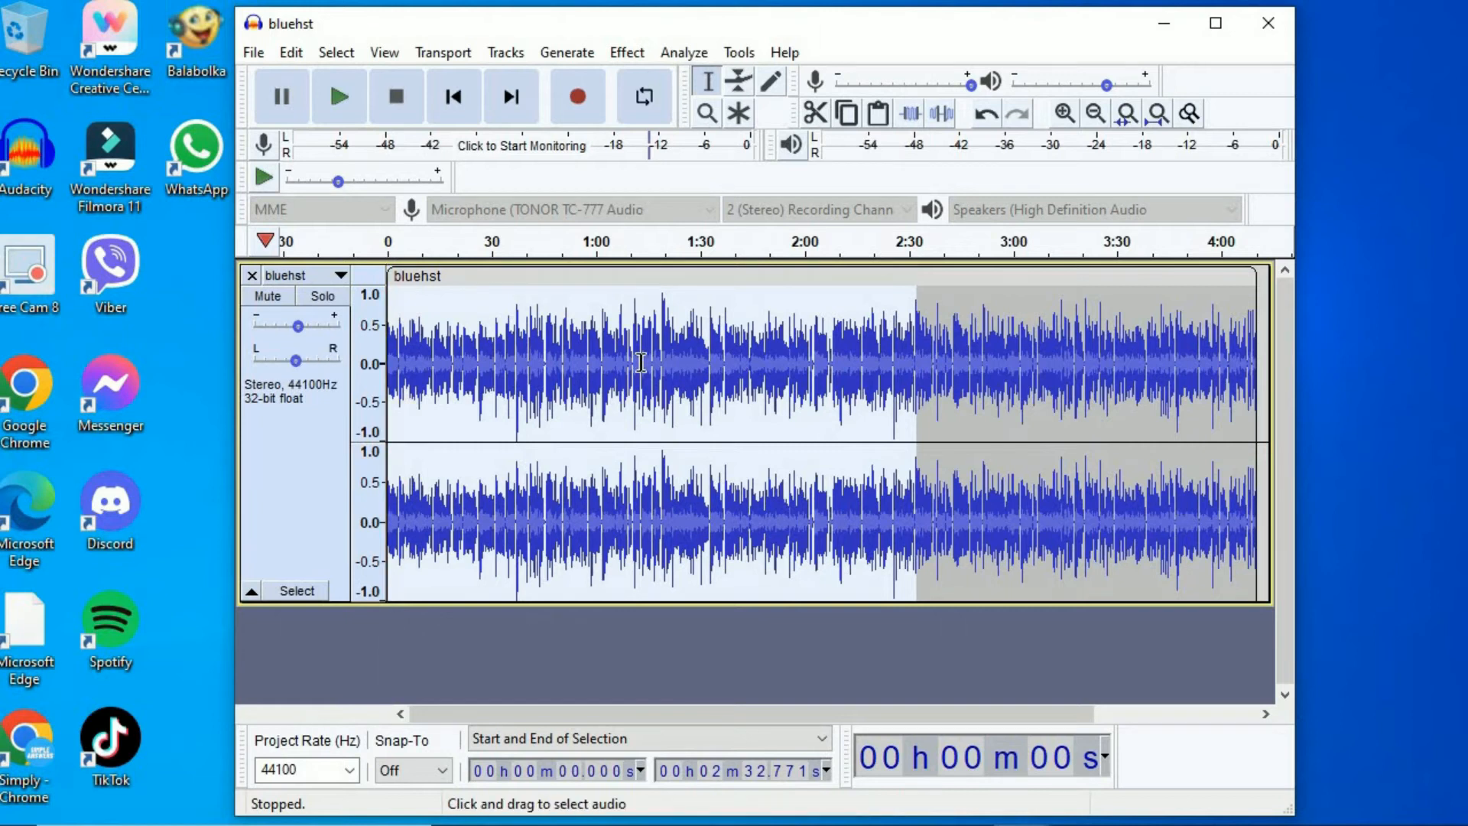
{"action": "left_click", "coordinate": [293, 58]}
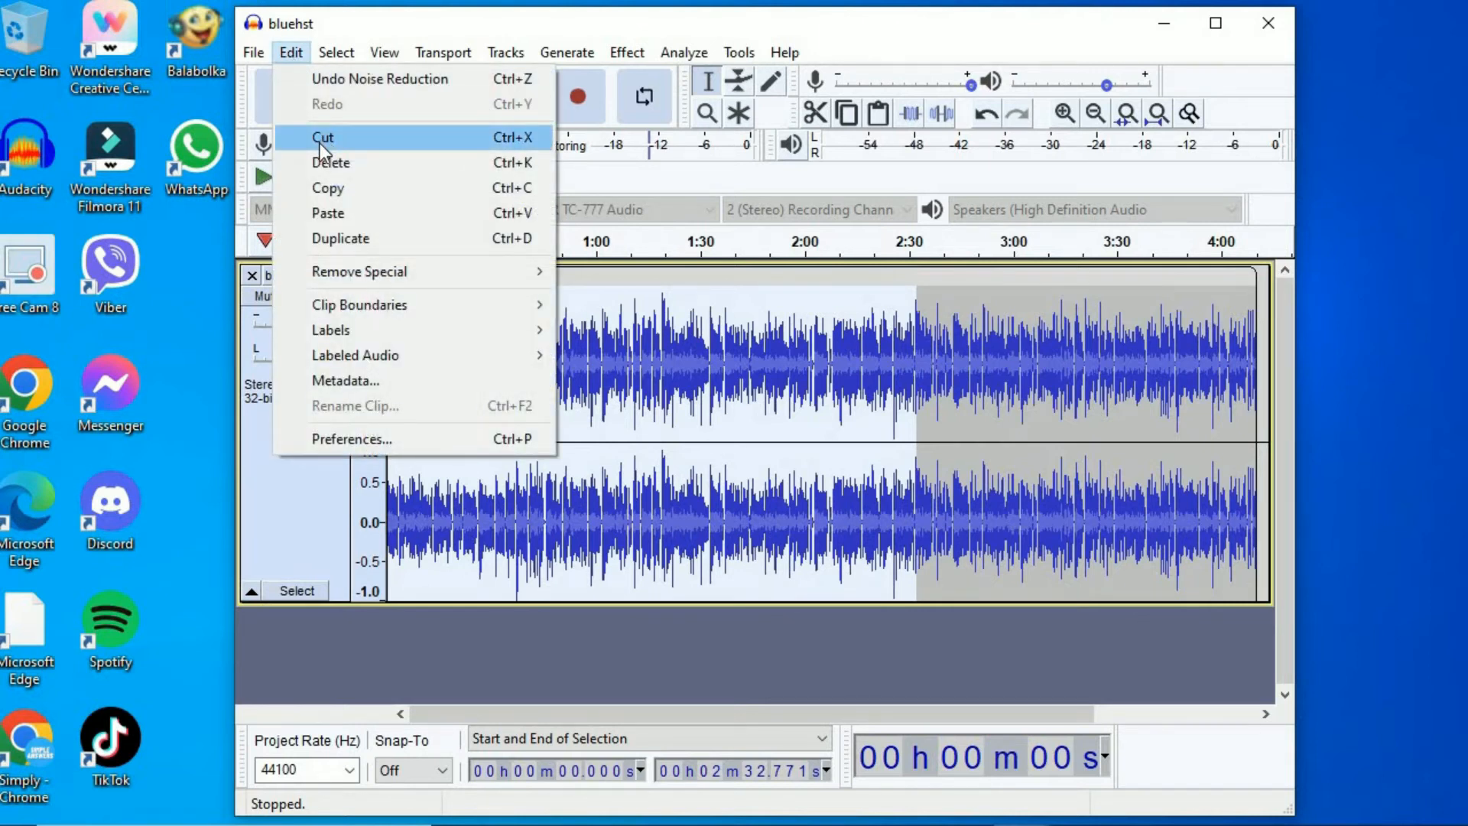
{"action": "left_click", "coordinate": [322, 139]}
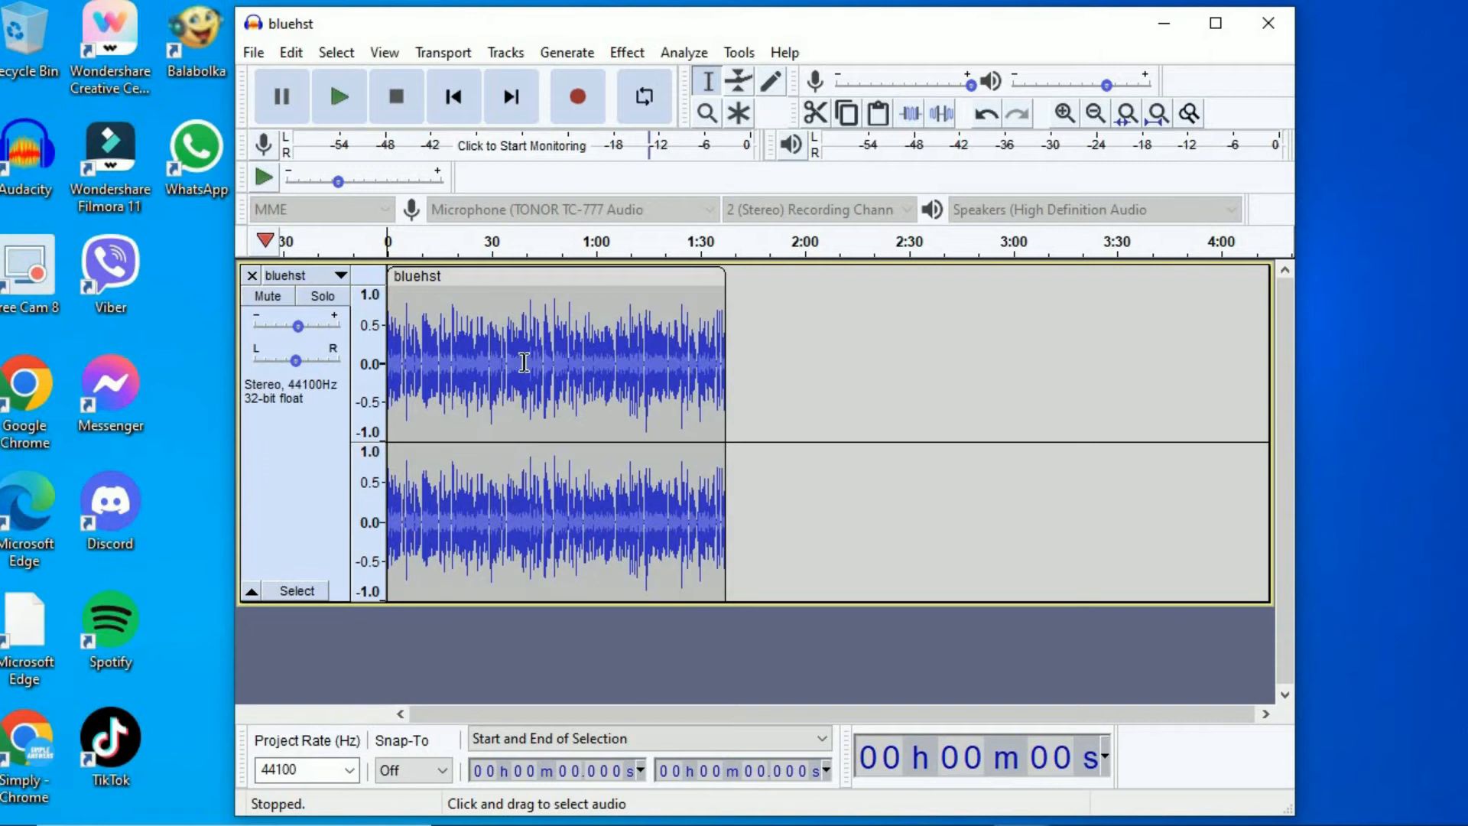
{"action": "left_click", "coordinate": [289, 52]}
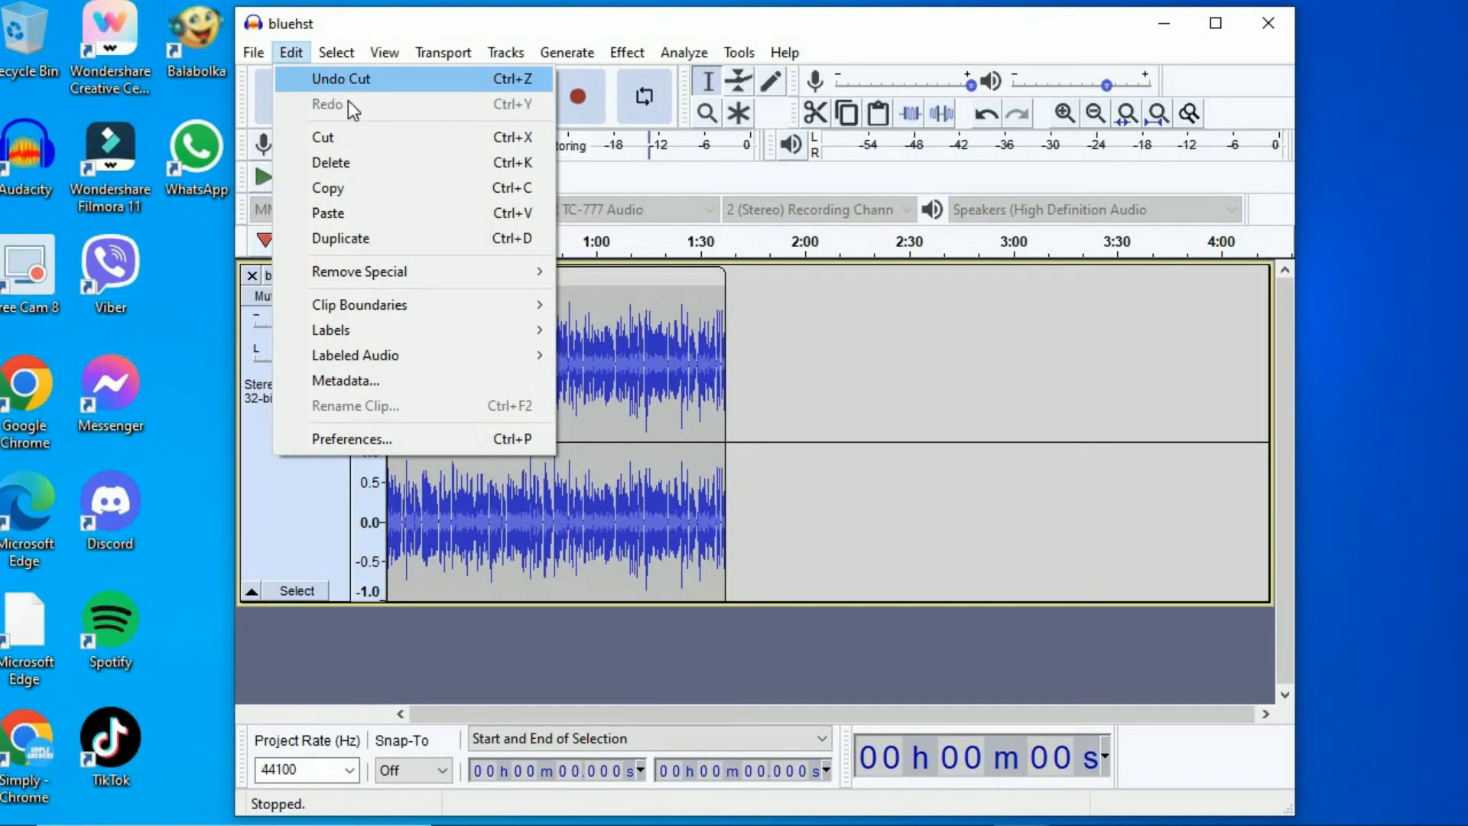
{"action": "left_click", "coordinate": [616, 695]}
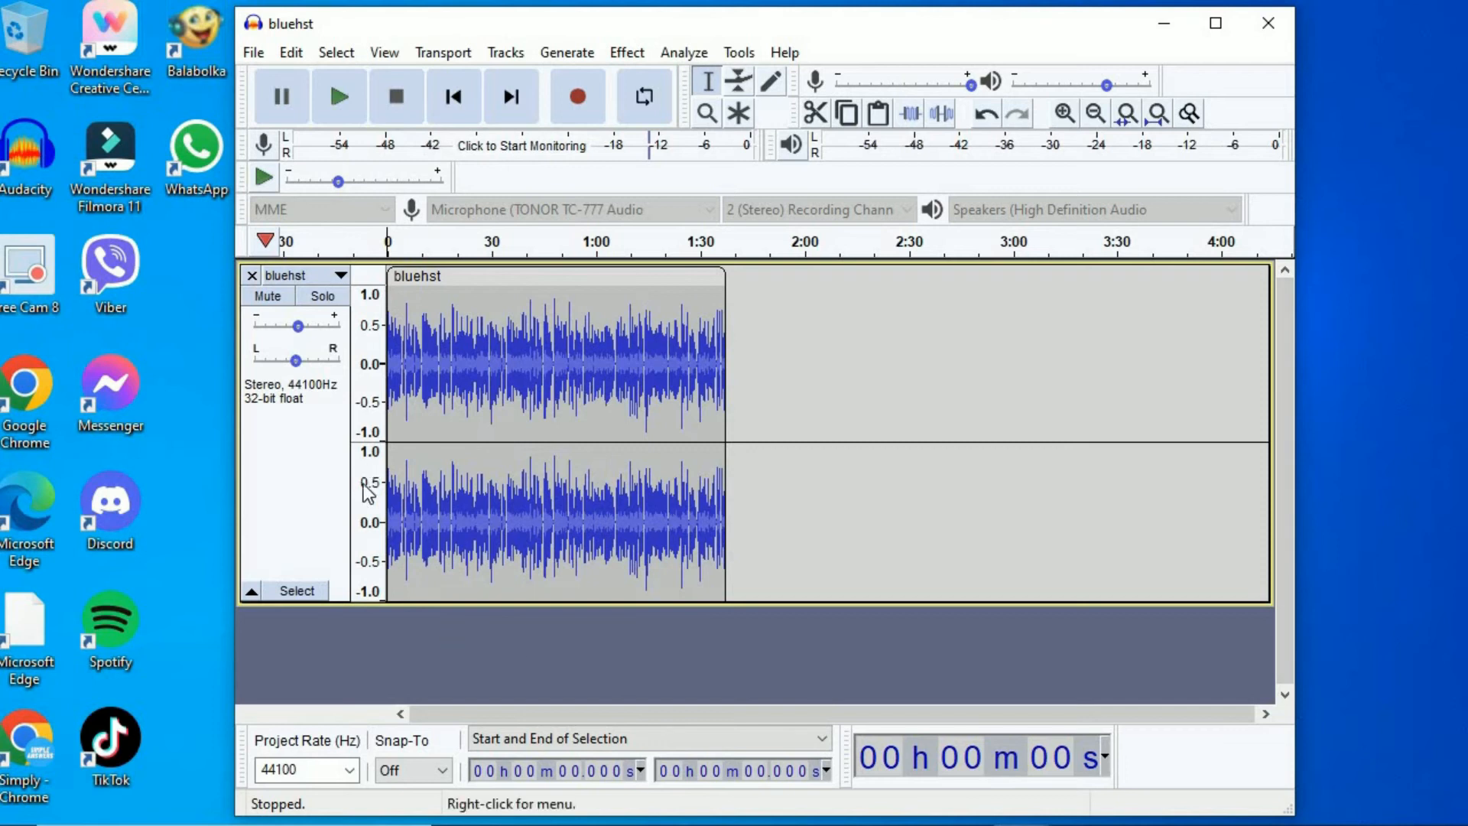
- Import the CCC audio file into the project as an additional track
{"action": "left_click", "coordinate": [258, 56]}
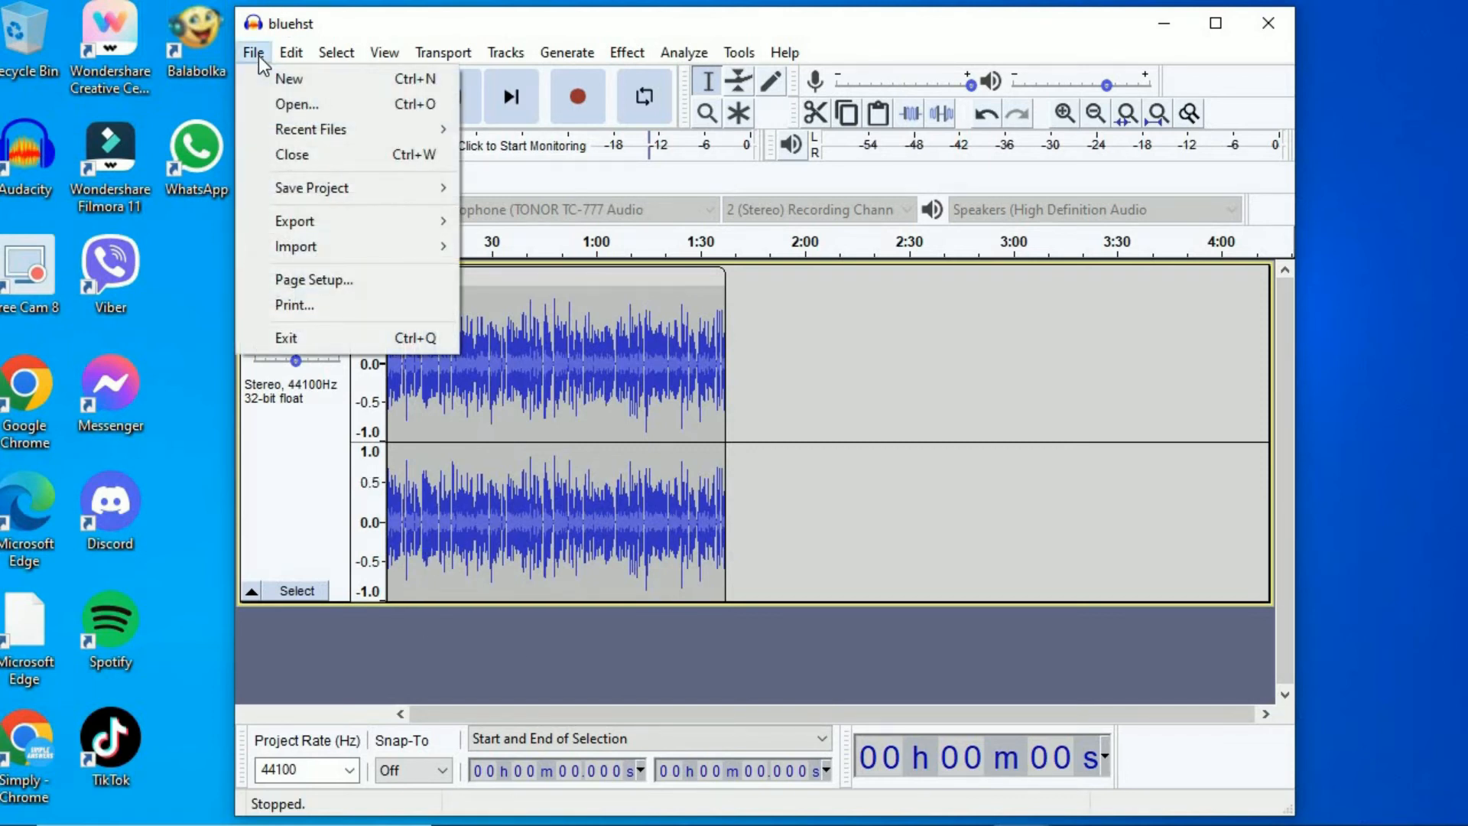
{"action": "mouse_move", "coordinate": [393, 251]}
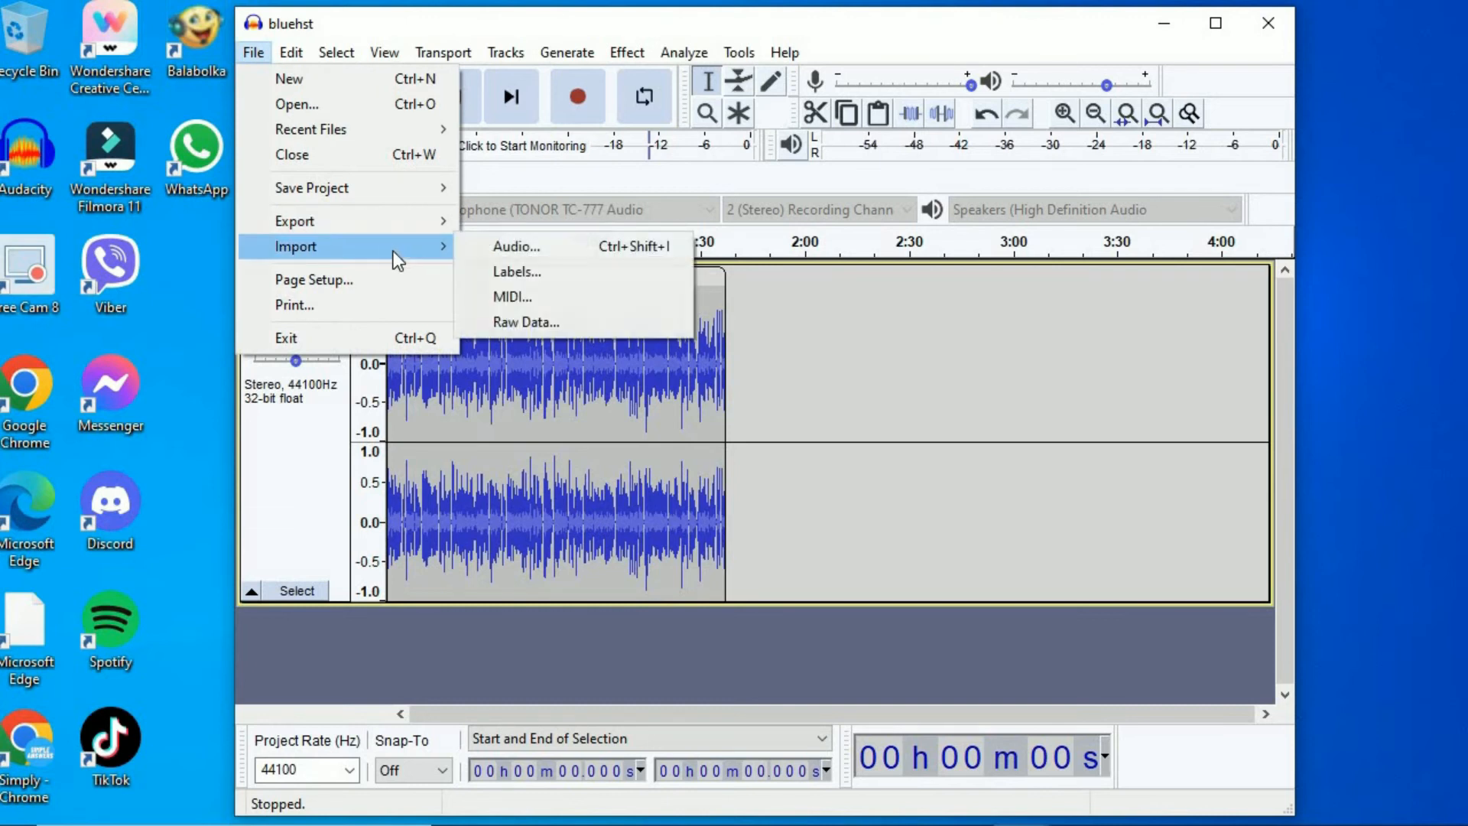
{"action": "left_click", "coordinate": [507, 256]}
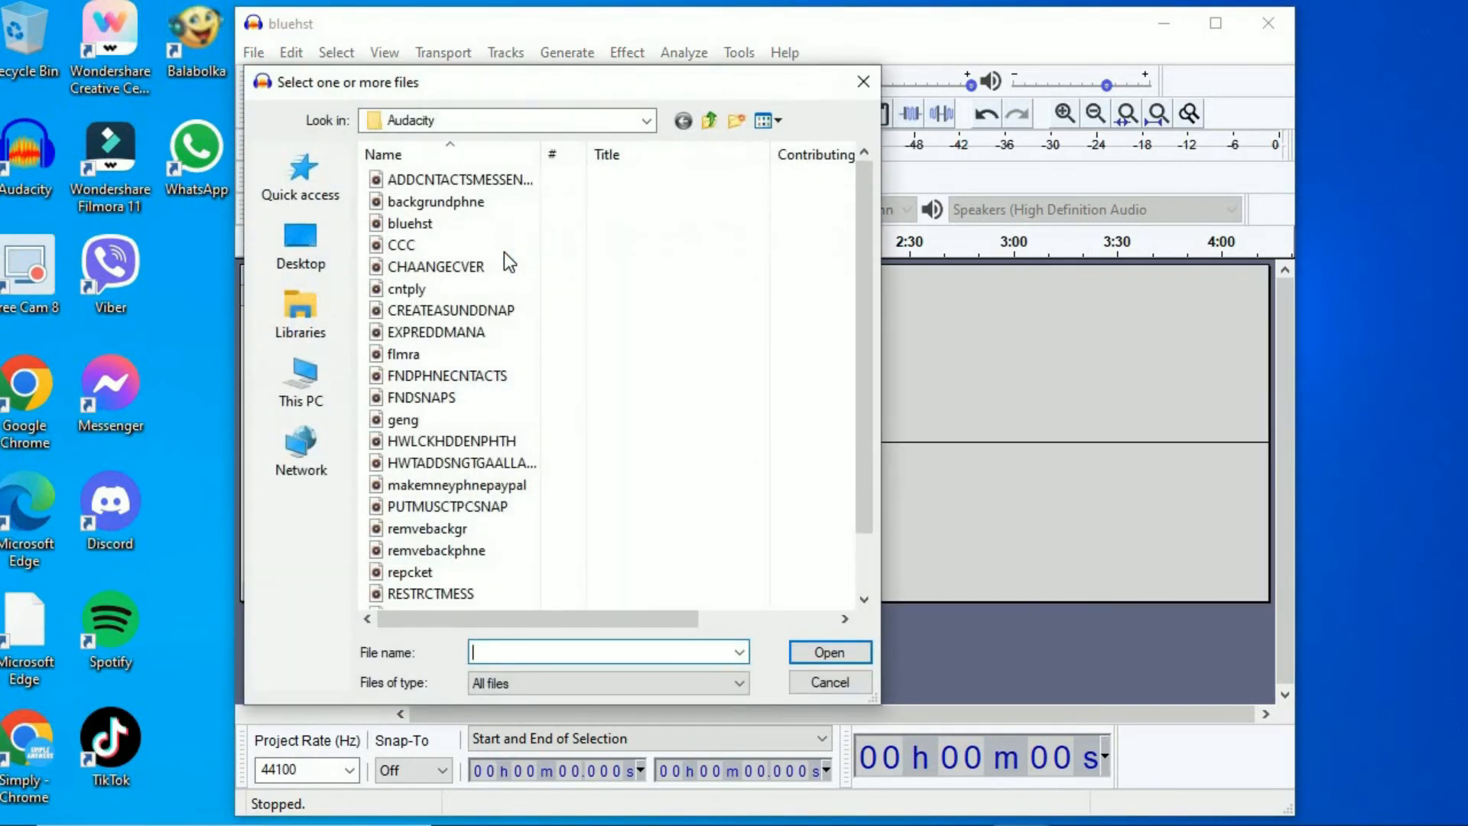
{"action": "left_click", "coordinate": [419, 247]}
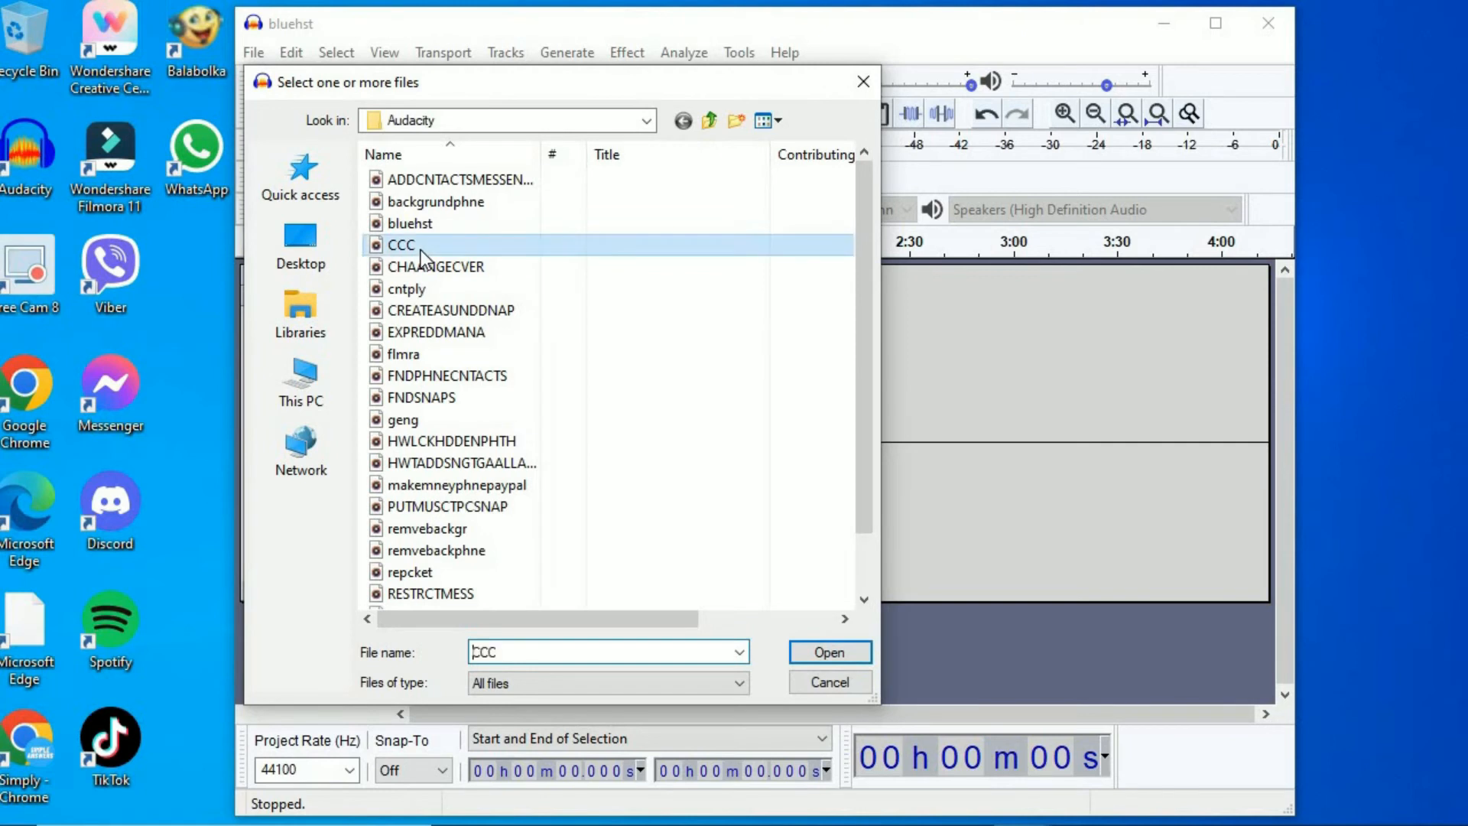
{"action": "left_click", "coordinate": [843, 651]}
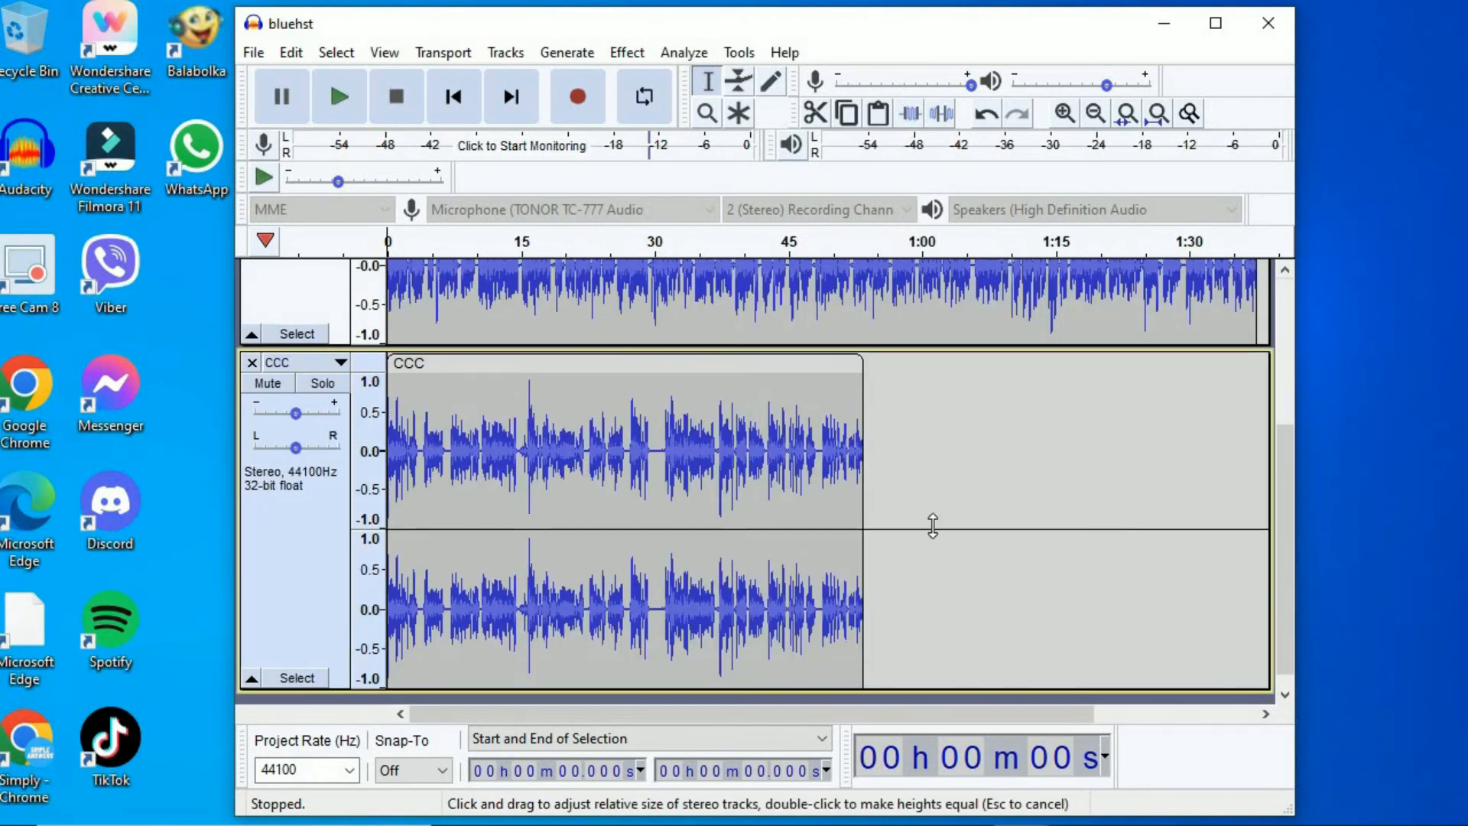
- Select the whole CCC clip, from its end back to the start of the track, and cut it
{"action": "left_click", "coordinate": [1289, 361]}
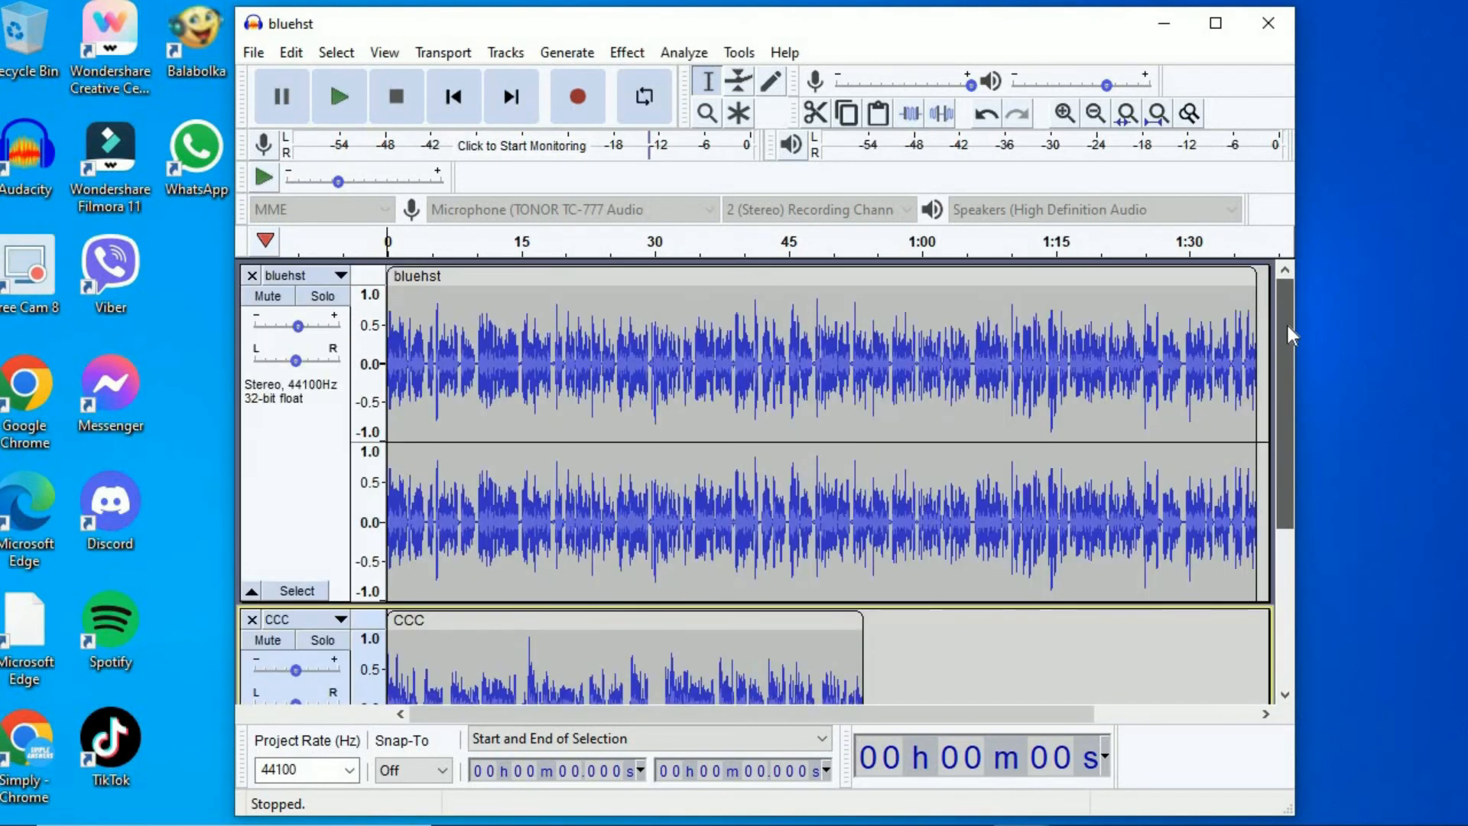
{"action": "scroll", "coordinate": [1262, 451], "scroll_direction": "down", "scroll_amount": 5}
{"action": "scroll", "coordinate": [1260, 459], "scroll_direction": "up", "scroll_amount": 5}
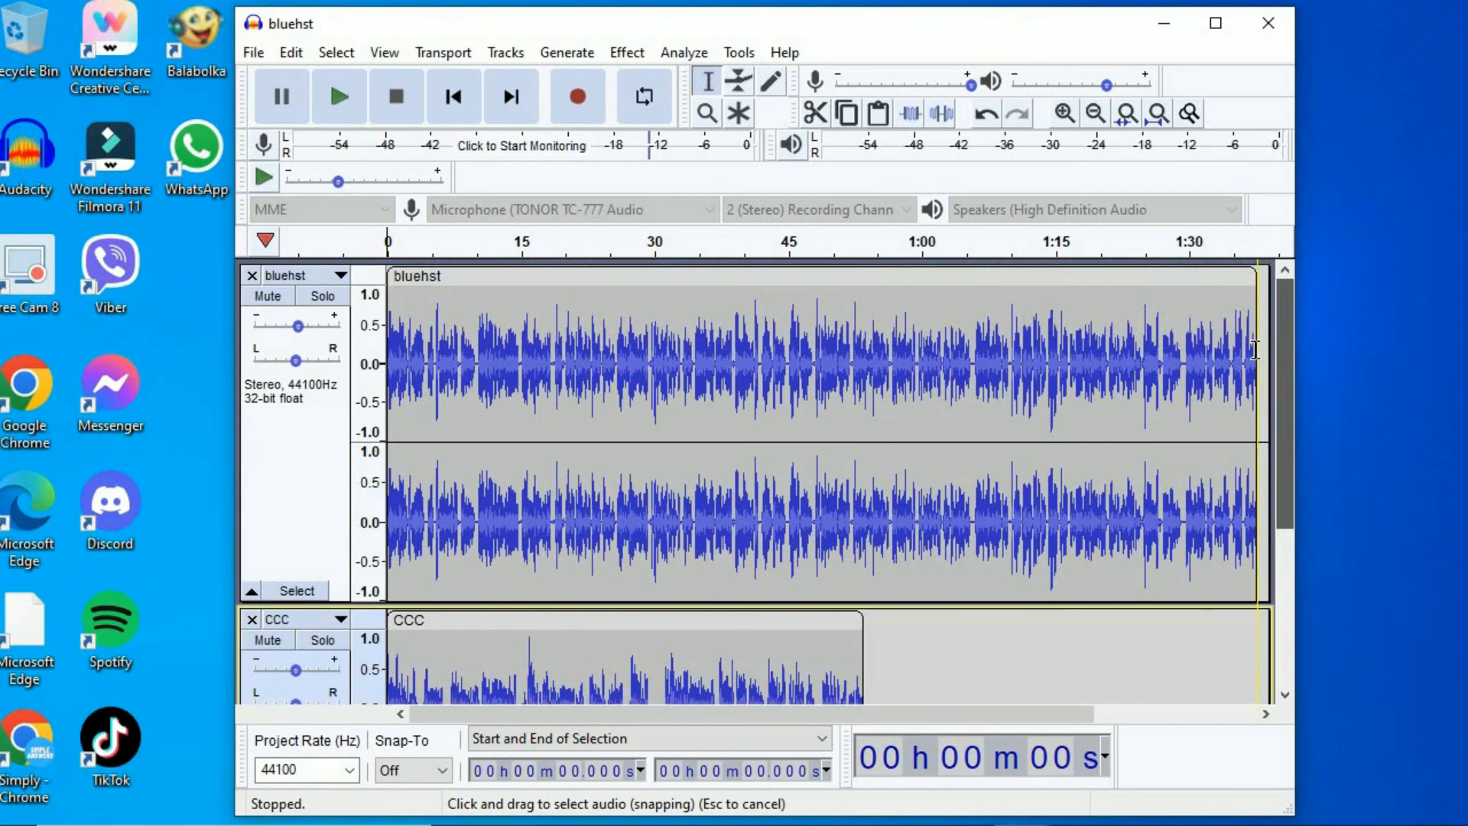
{"action": "scroll", "coordinate": [1260, 481], "scroll_direction": "down", "scroll_amount": 3}
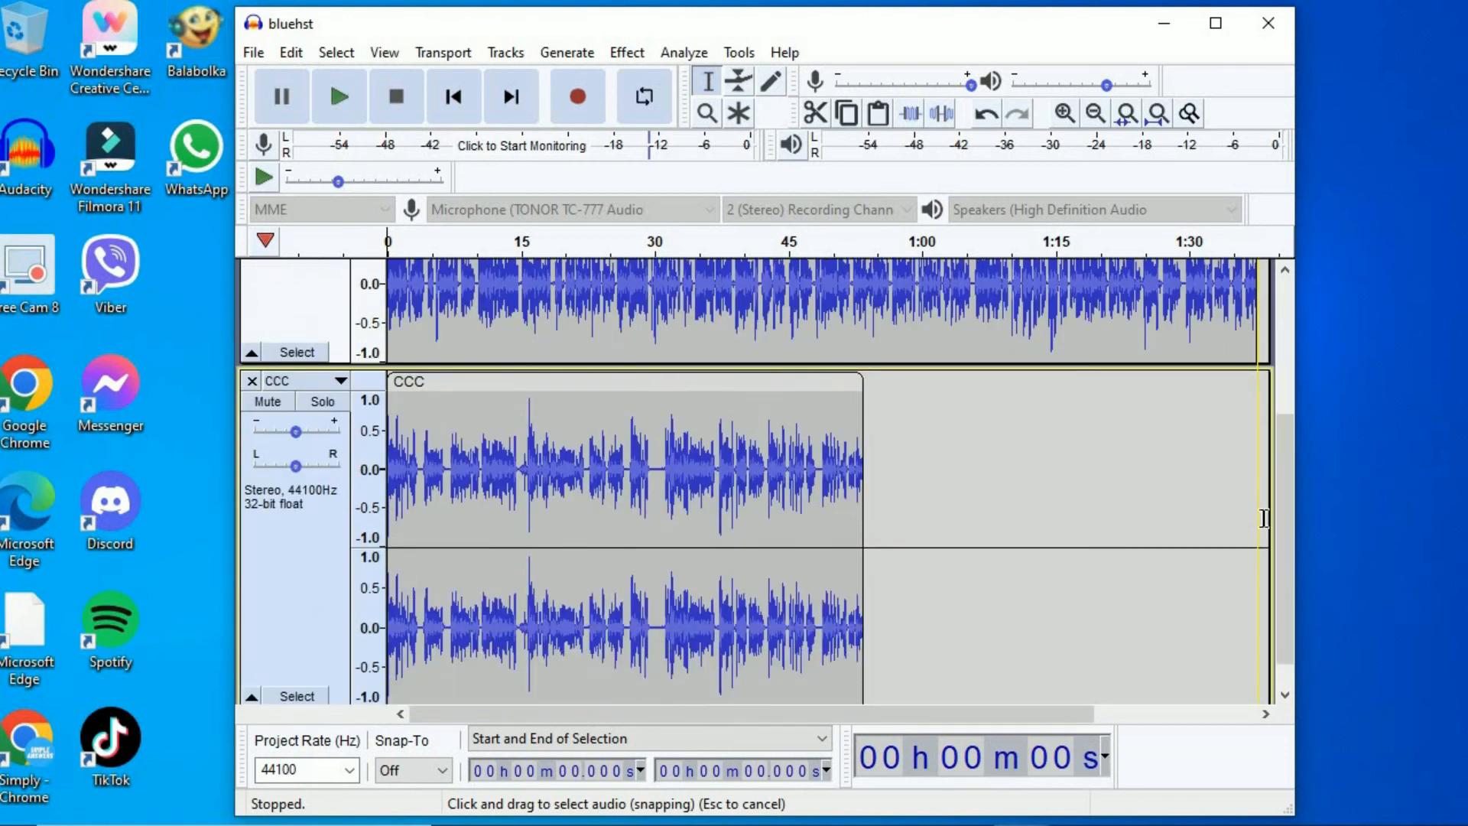
{"action": "scroll", "coordinate": [1288, 580], "scroll_direction": "down", "scroll_amount": 2}
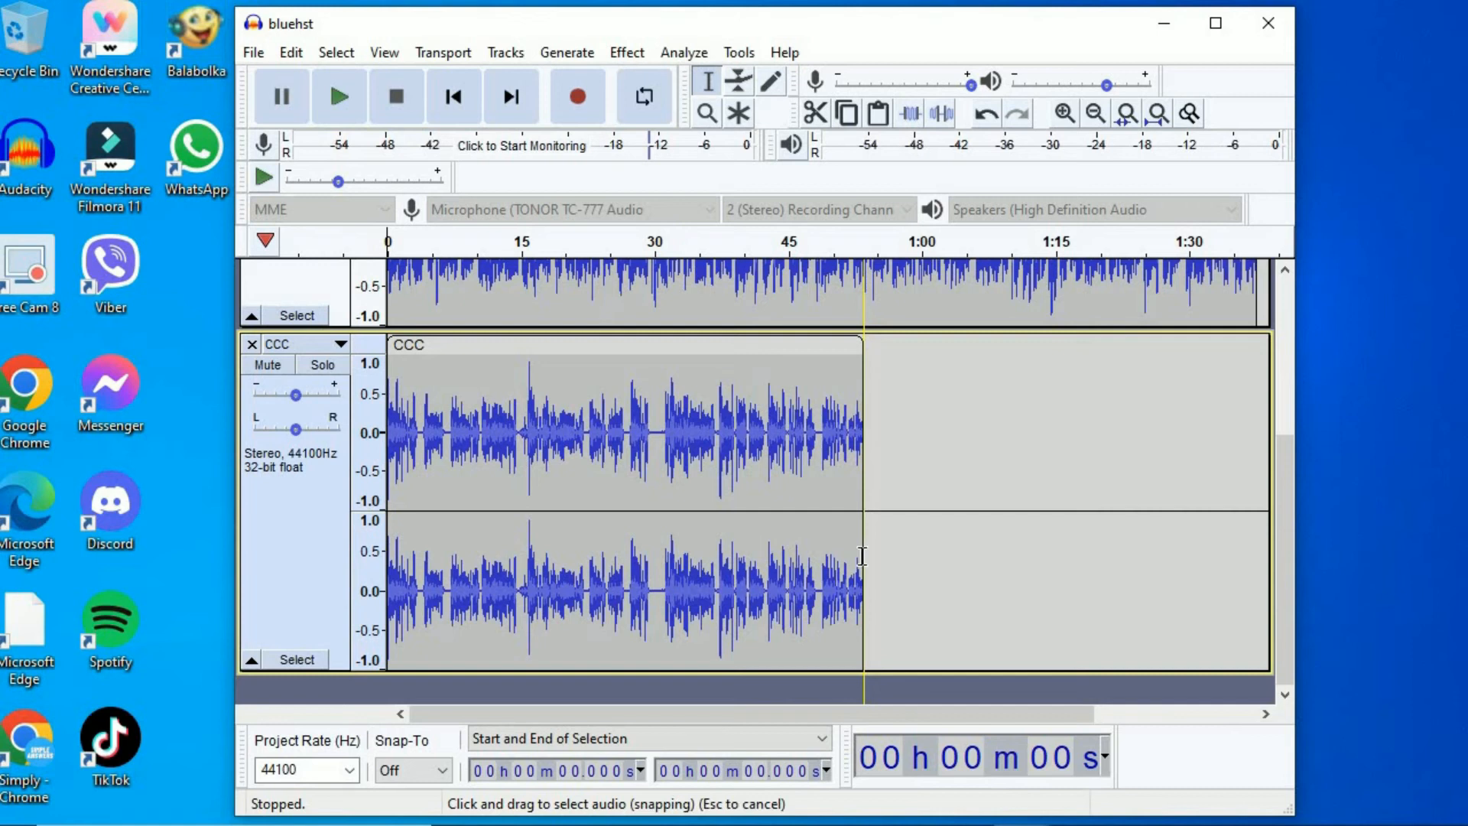
{"action": "left_click_drag", "start_coordinate": [862, 556], "coordinate": [343, 434]}
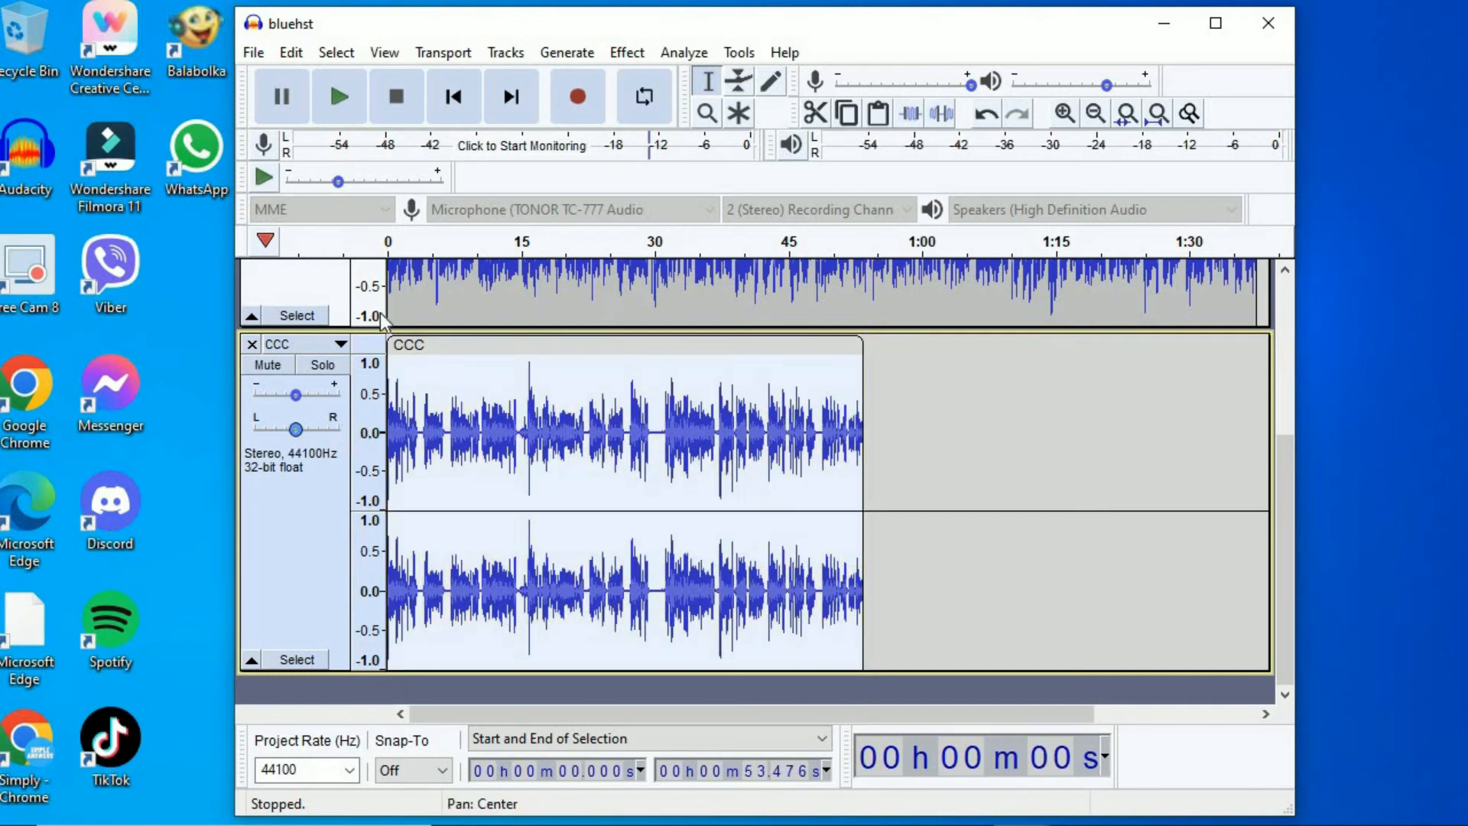
{"action": "left_click", "coordinate": [292, 53]}
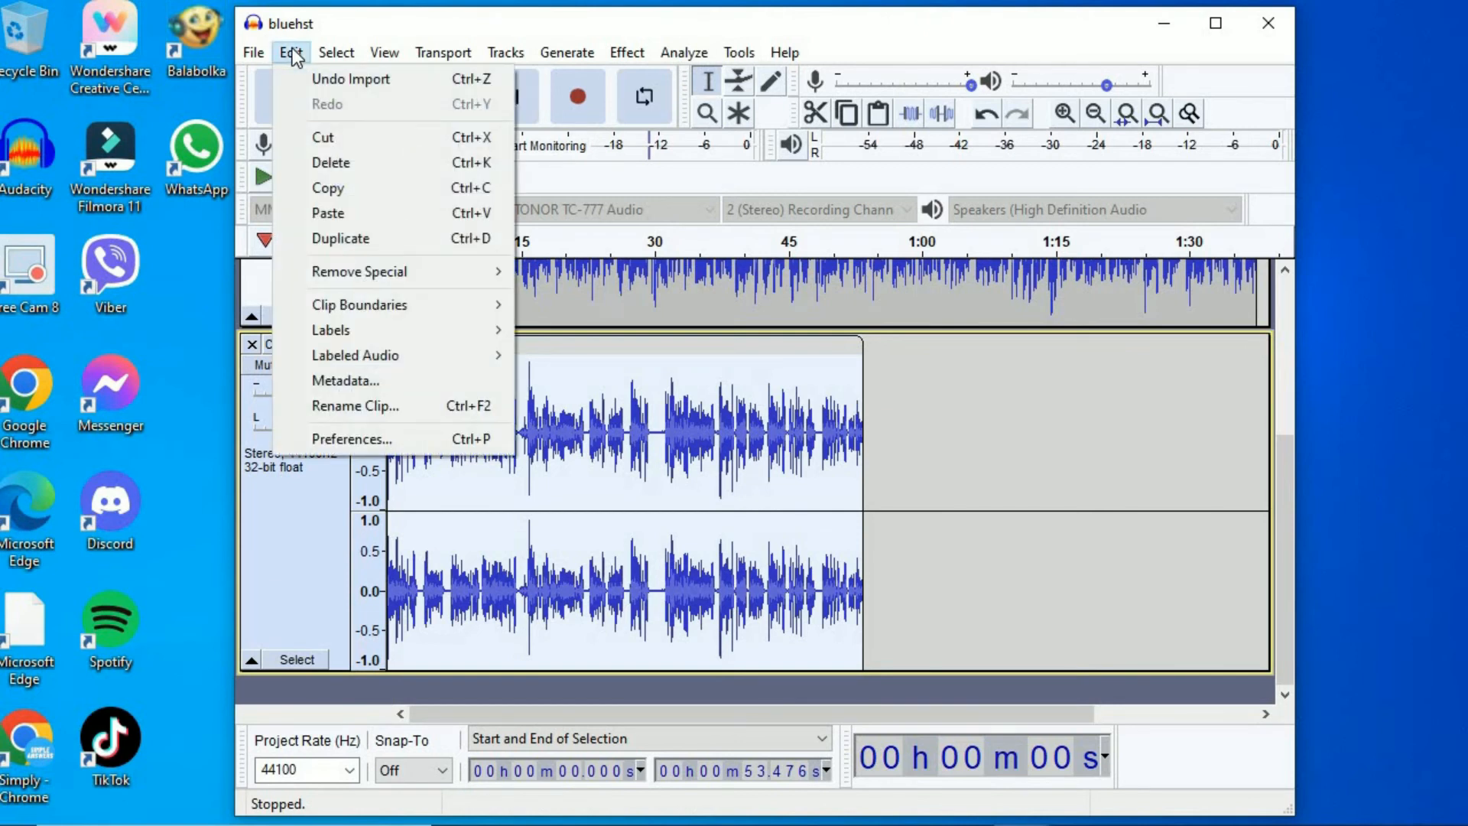
{"action": "left_click", "coordinate": [347, 141]}
- Paste the cut CCC audio at the end of the bluehst clip and remove the emptied CCC track
{"action": "left_click_drag", "start_coordinate": [562, 712], "coordinate": [1032, 634]}
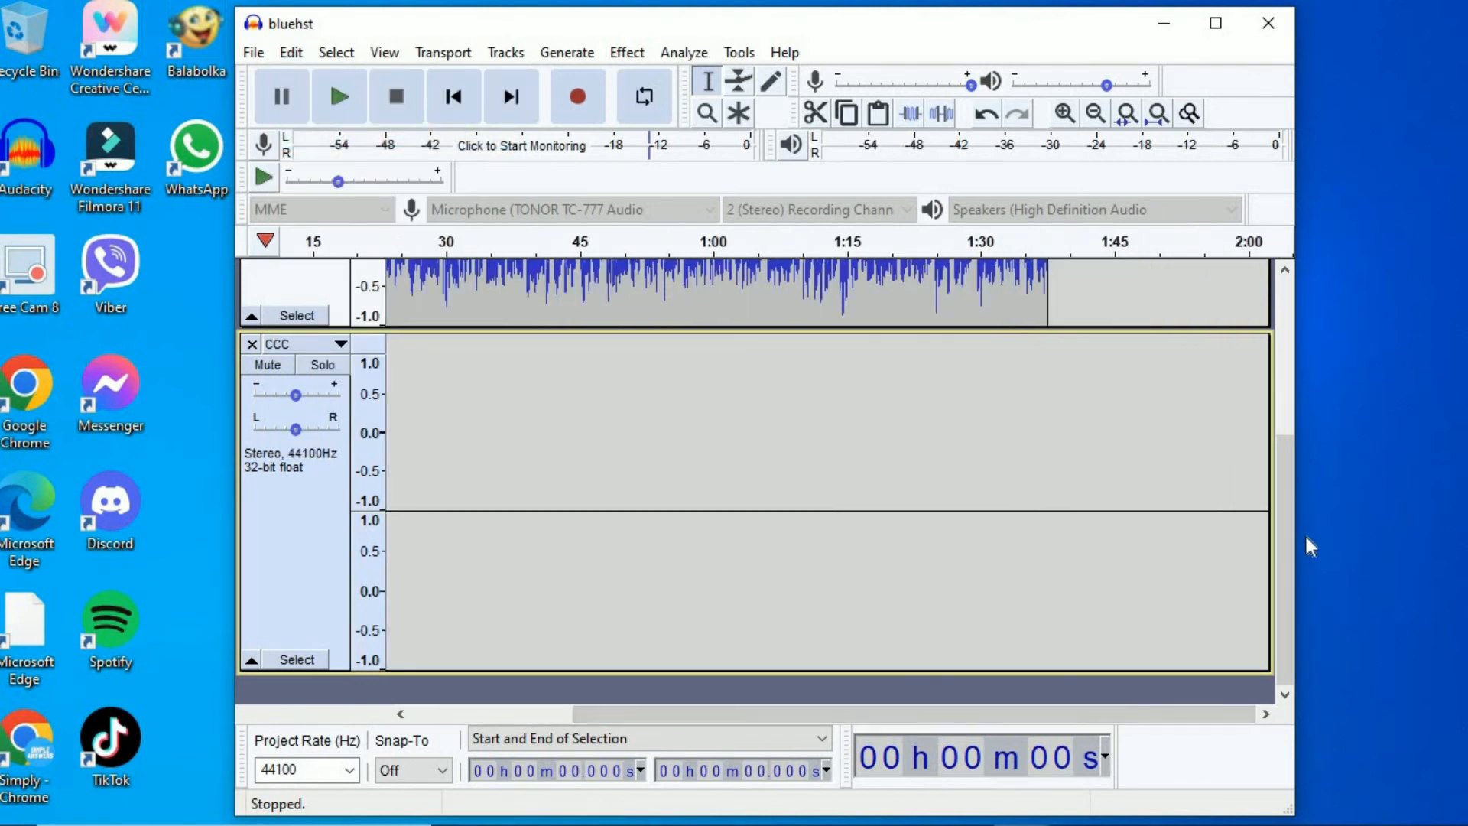
{"action": "left_click_drag", "start_coordinate": [1292, 529], "coordinate": [1281, 329]}
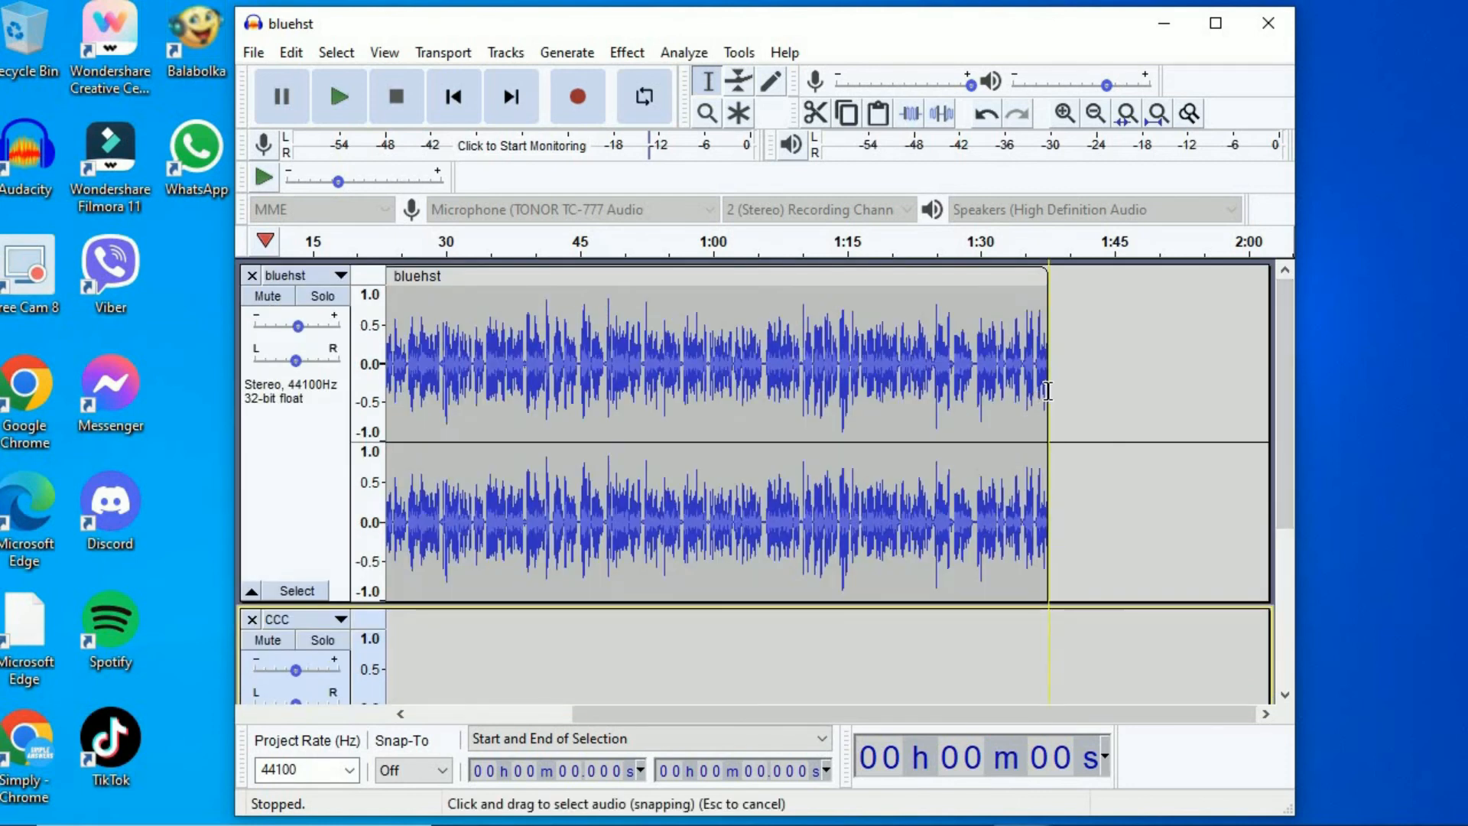
{"action": "left_click", "coordinate": [1048, 390]}
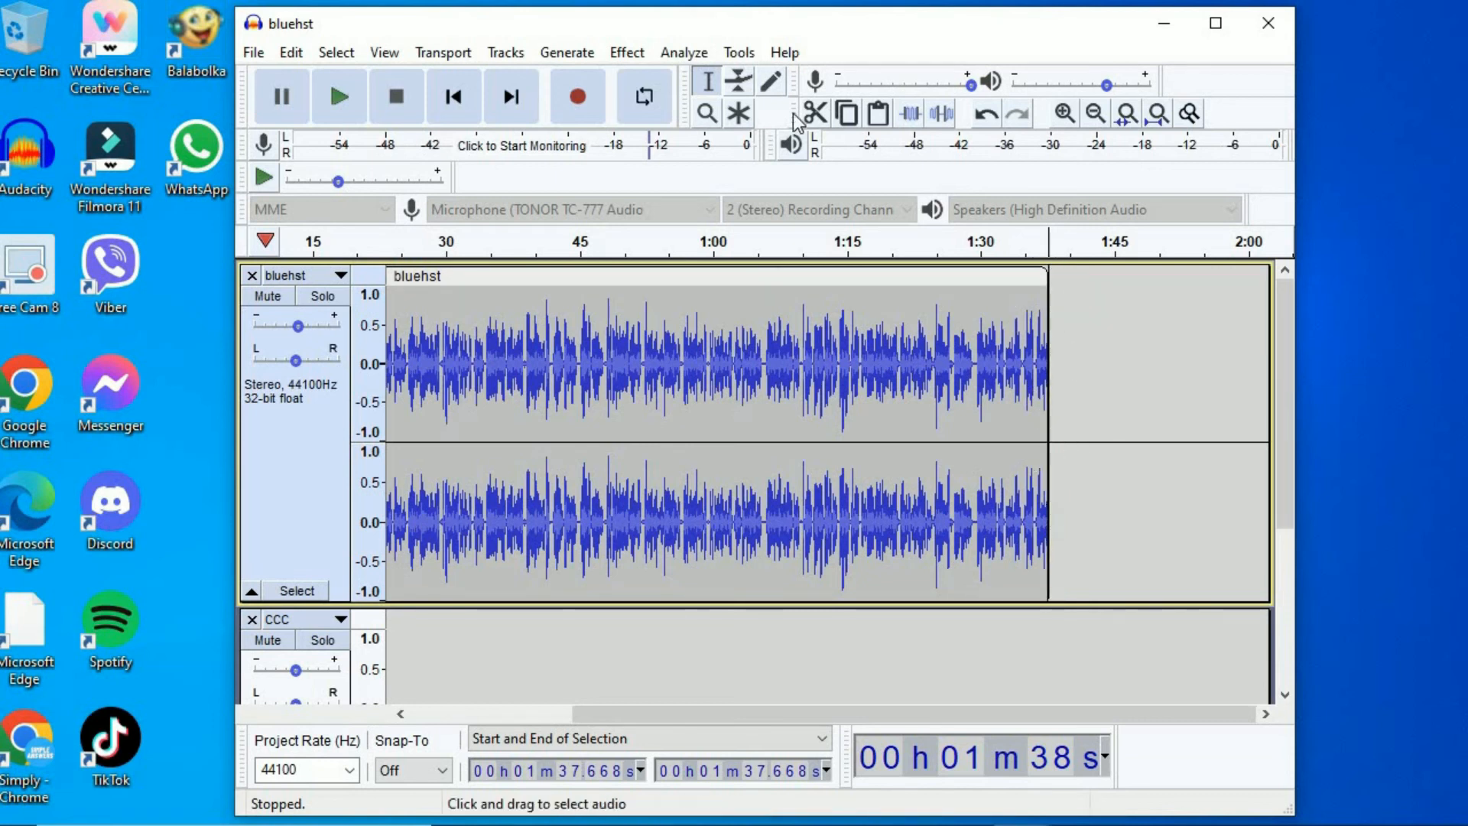
{"action": "left_click", "coordinate": [289, 54]}
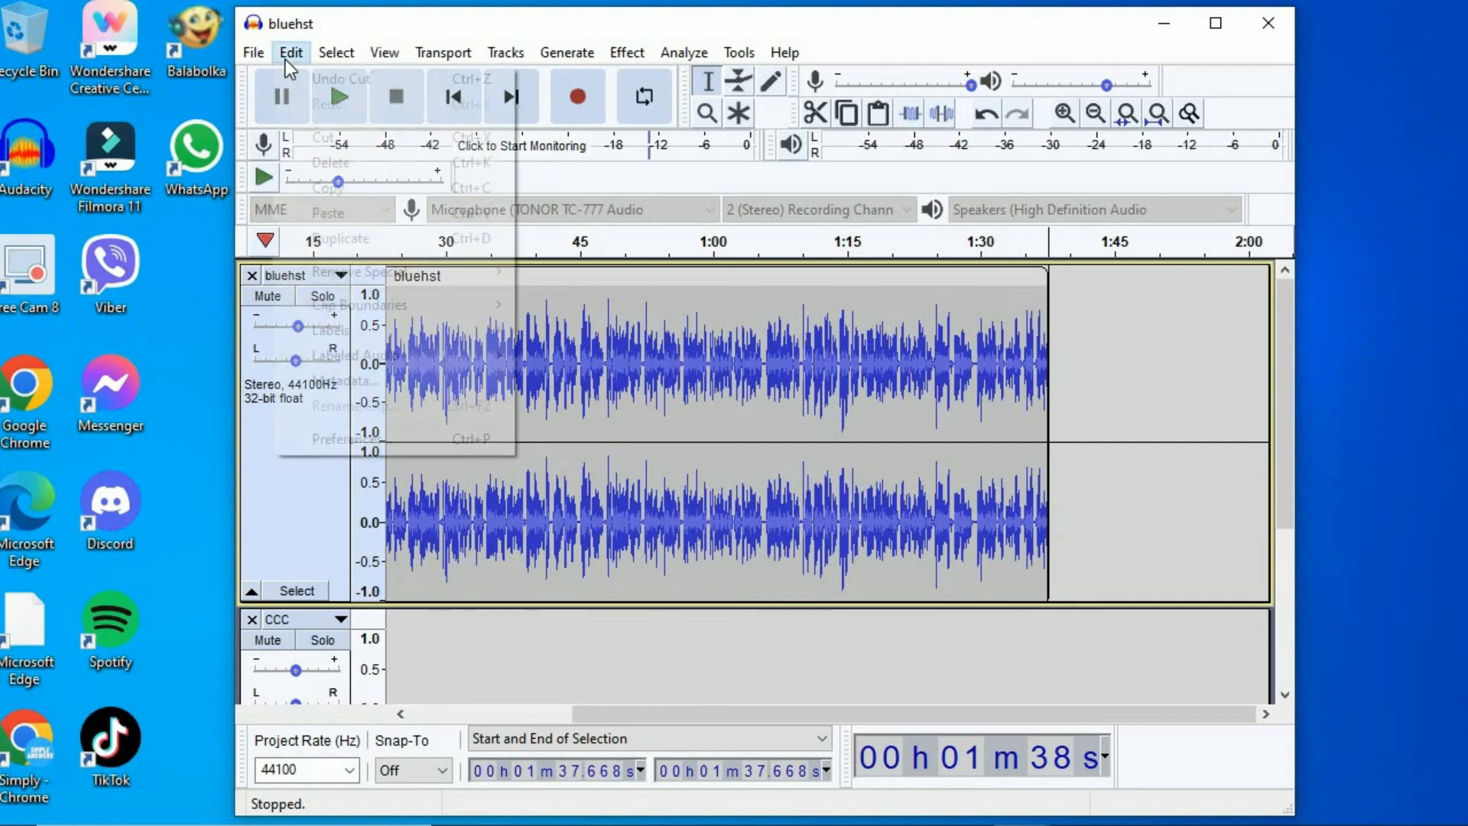
{"action": "left_click", "coordinate": [329, 218]}
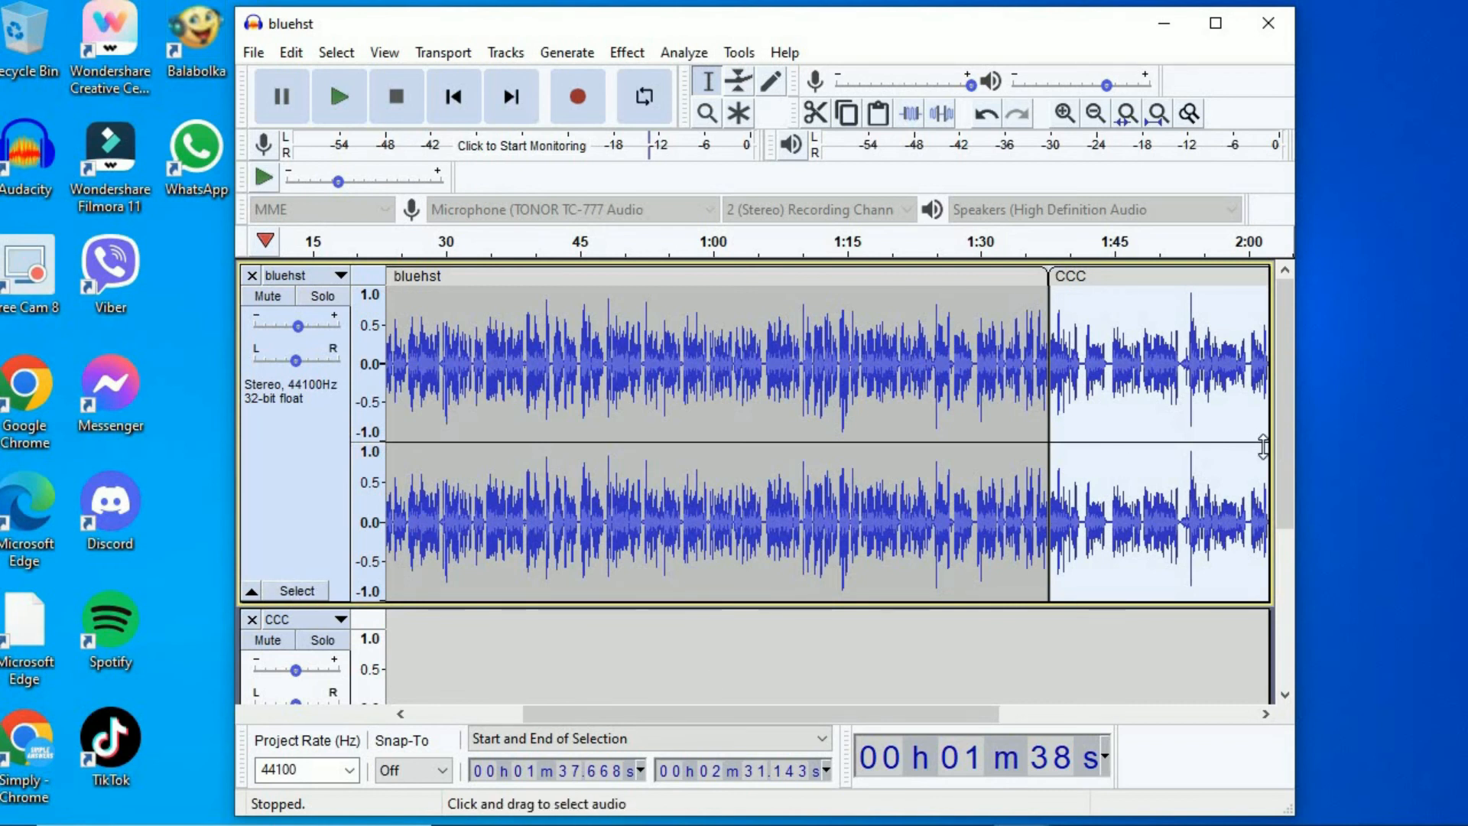
{"action": "left_click_drag", "start_coordinate": [1283, 441], "coordinate": [1294, 690]}
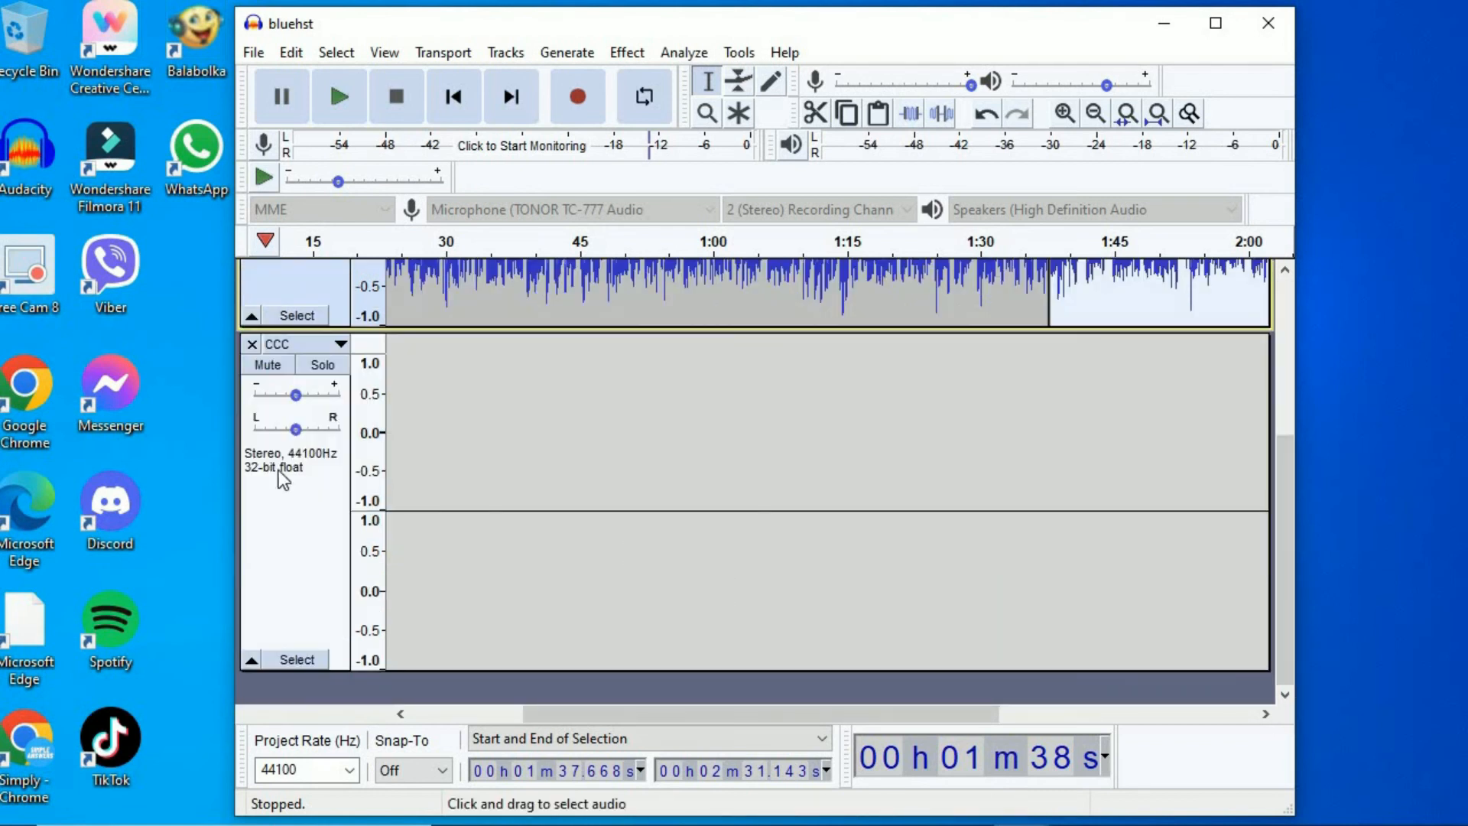
{"action": "left_click", "coordinate": [250, 344]}
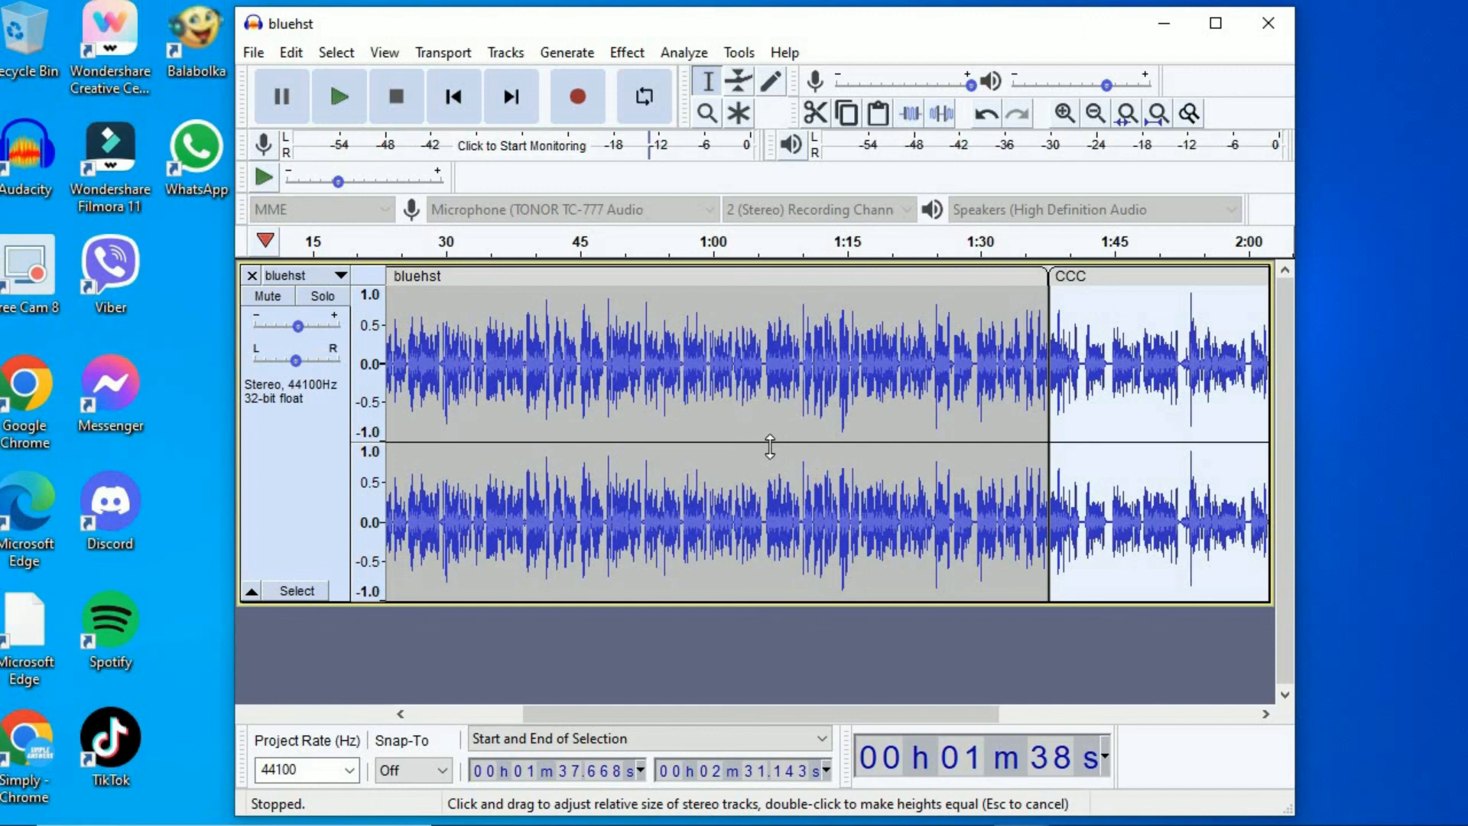
- Select all audio in the project, and mute and unmute the bluehst track
{"action": "left_click", "coordinate": [336, 51]}
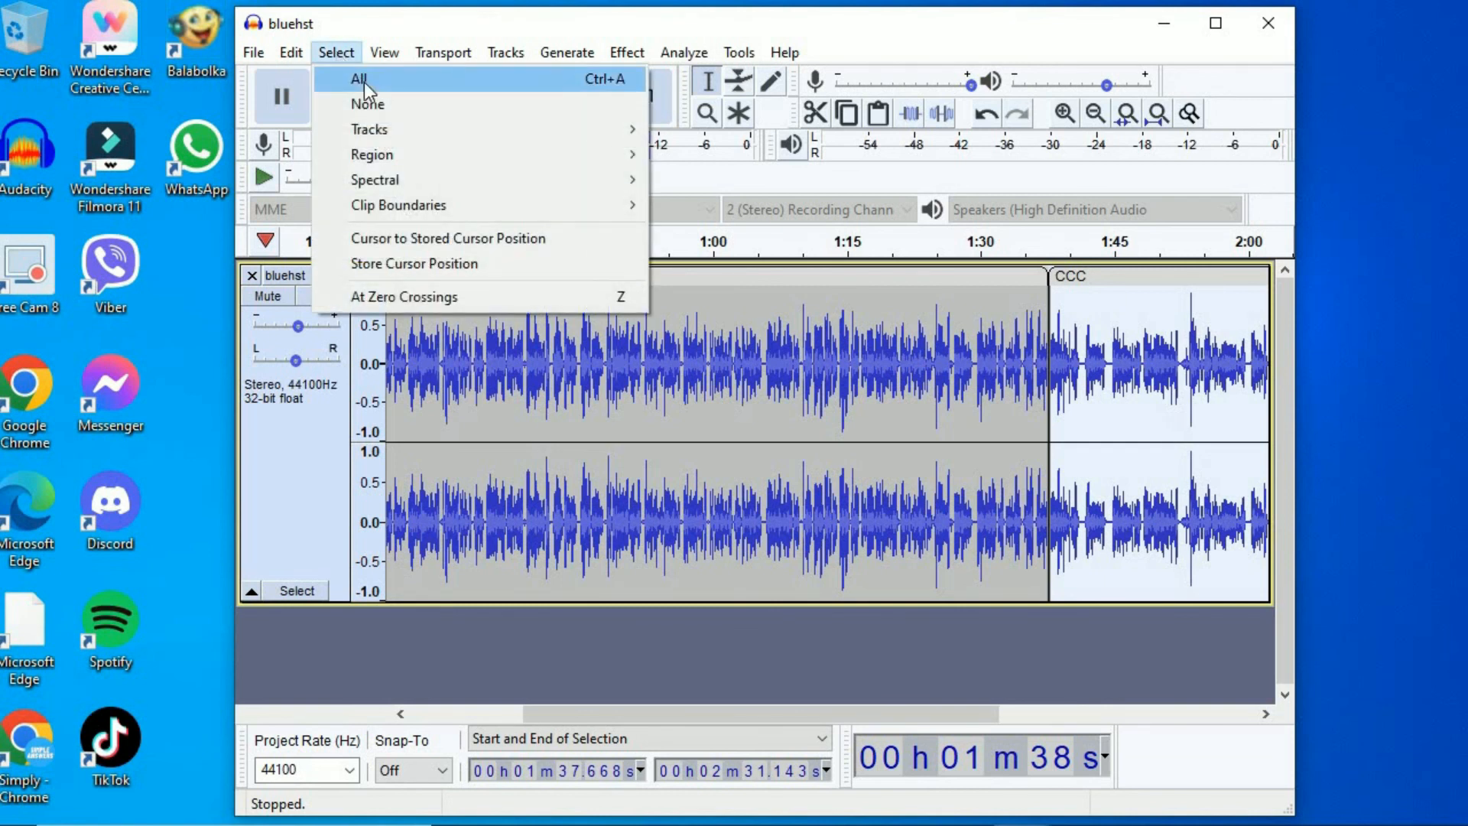
{"action": "left_click", "coordinate": [364, 80]}
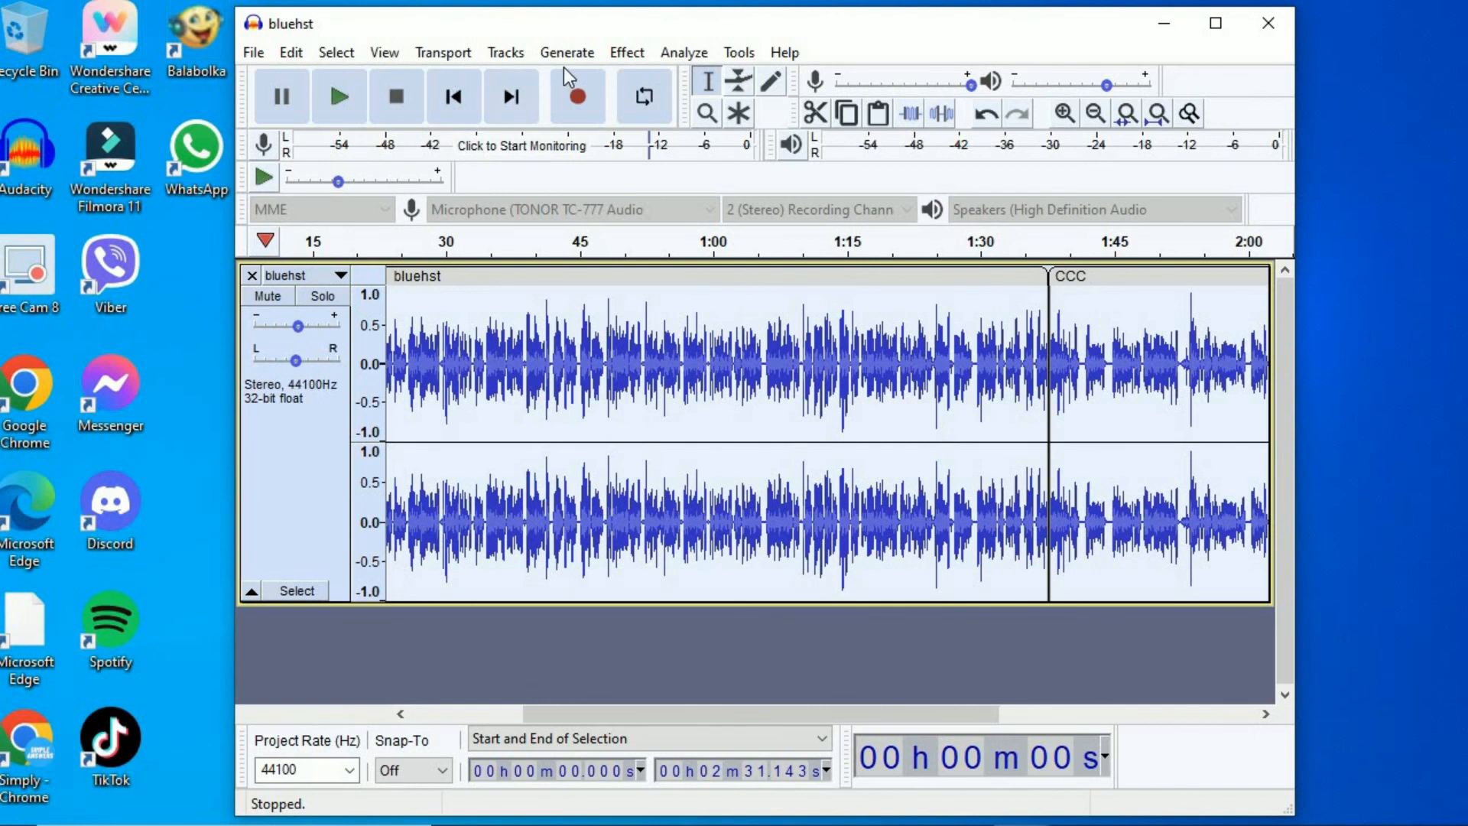
{"action": "left_click", "coordinate": [506, 53]}
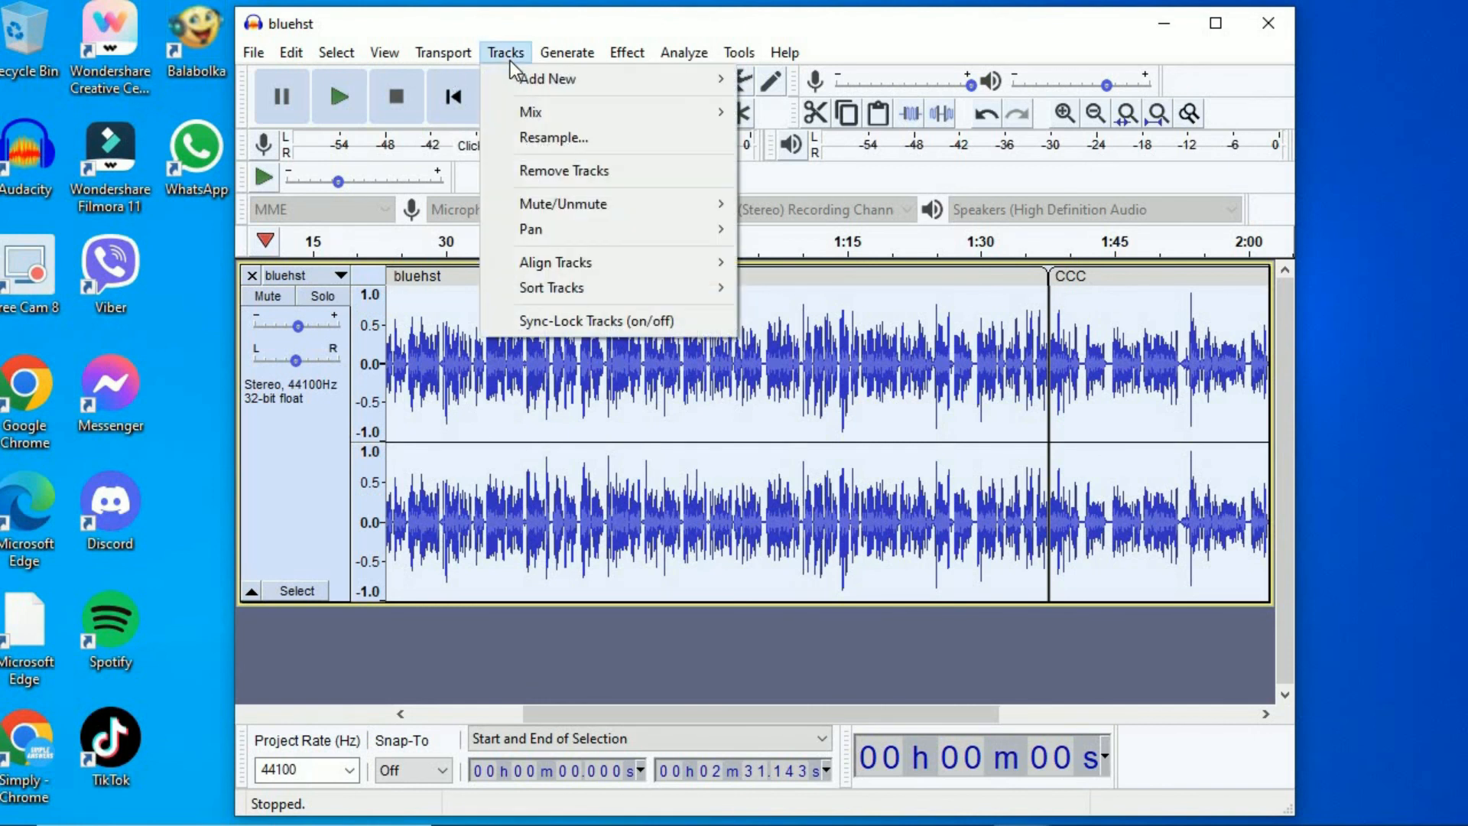
{"action": "mouse_move", "coordinate": [518, 112]}
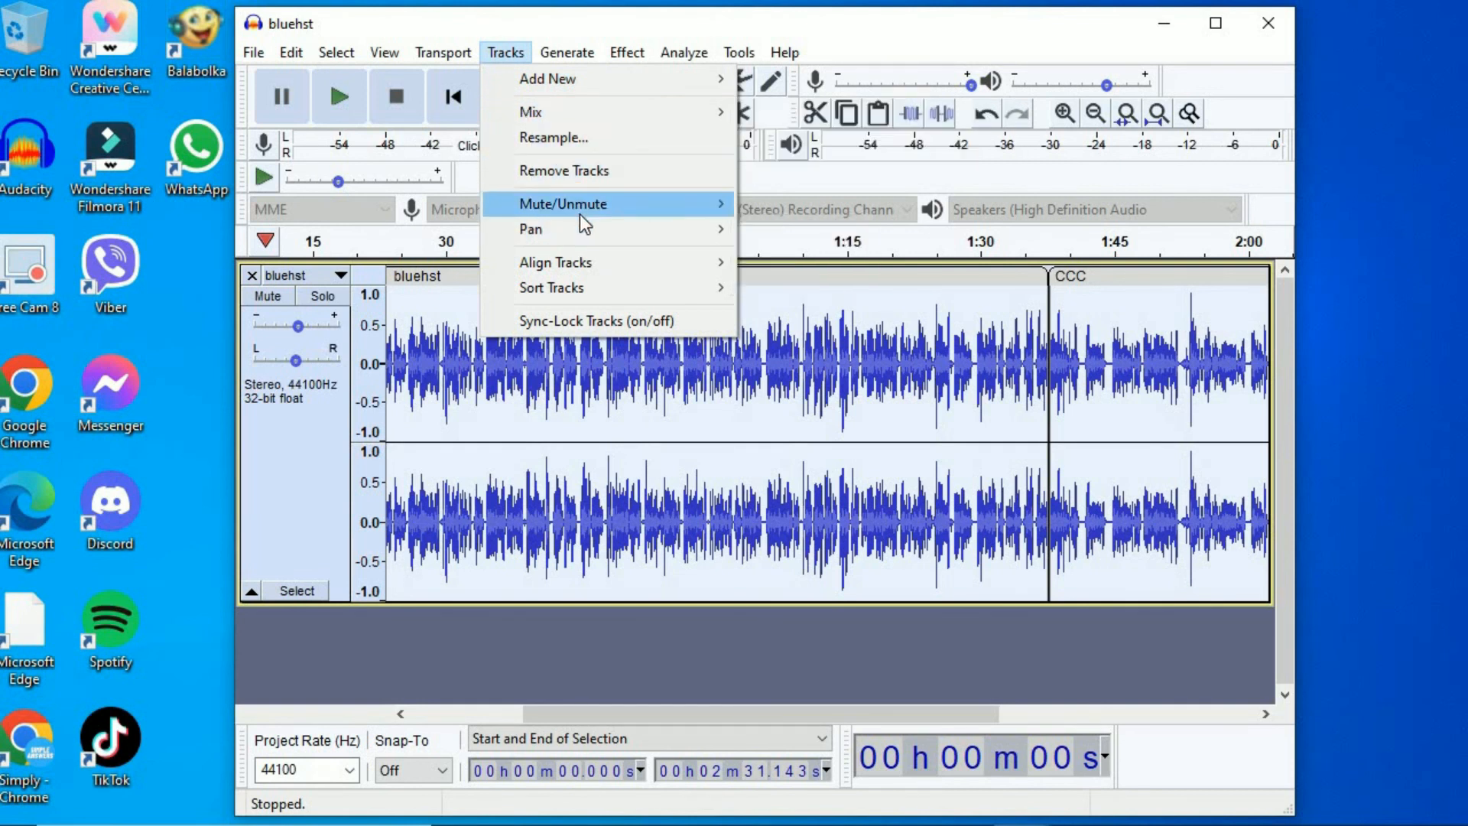
{"action": "left_click", "coordinate": [260, 301]}
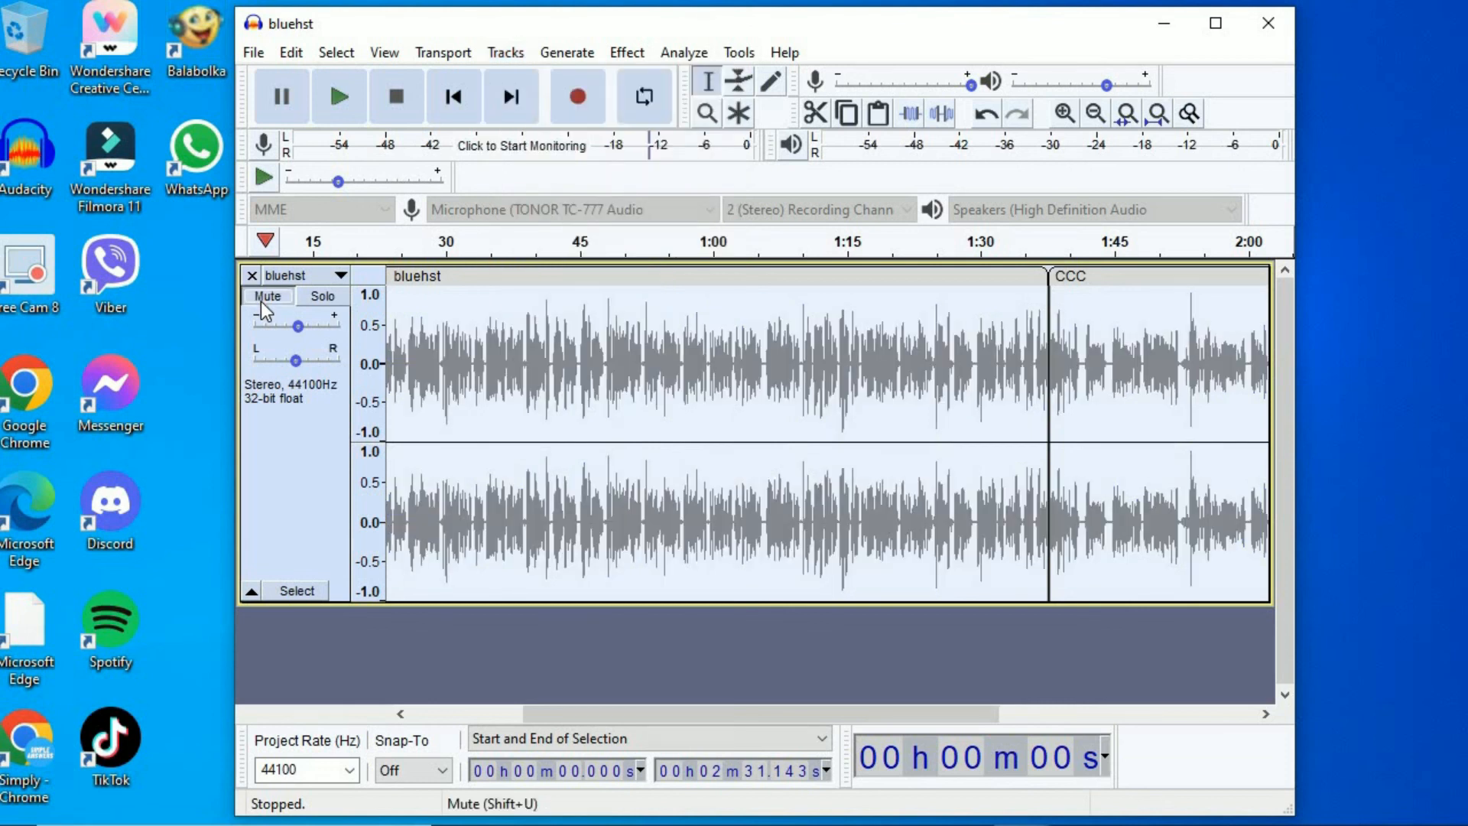
{"action": "left_click", "coordinate": [260, 301]}
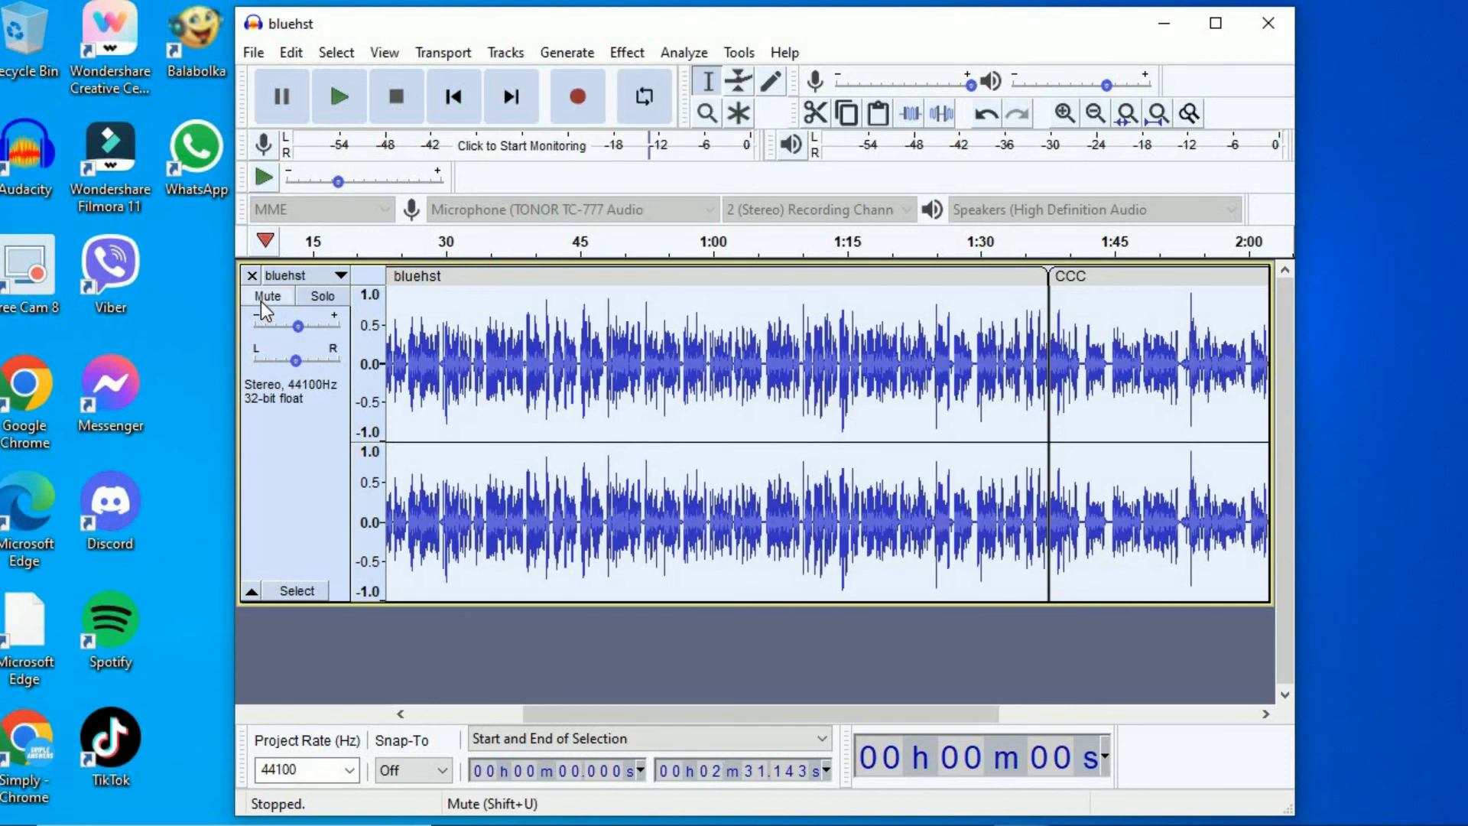